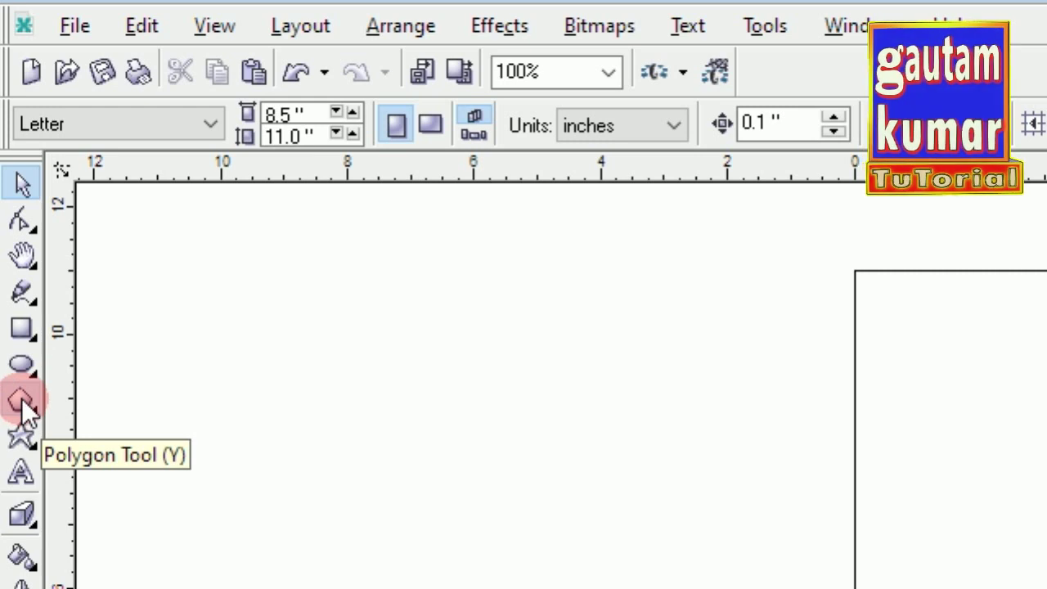
Draw a 12-sided polygon about 4.4 by 4.2 inches beside the page and set its outline width to 8.0 pt.
click(22, 401)
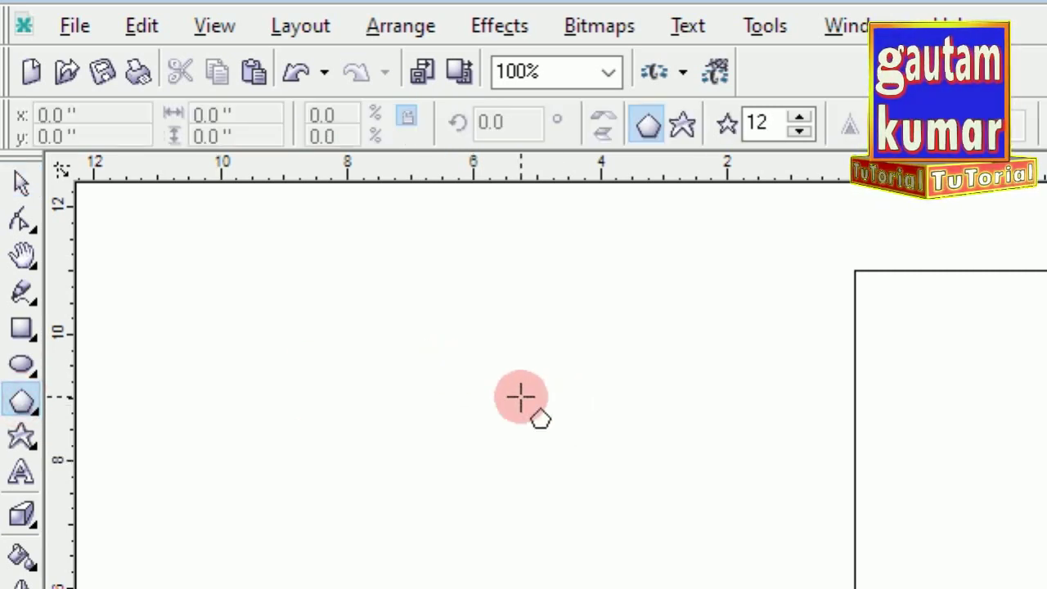
drag(420, 356, 704, 588)
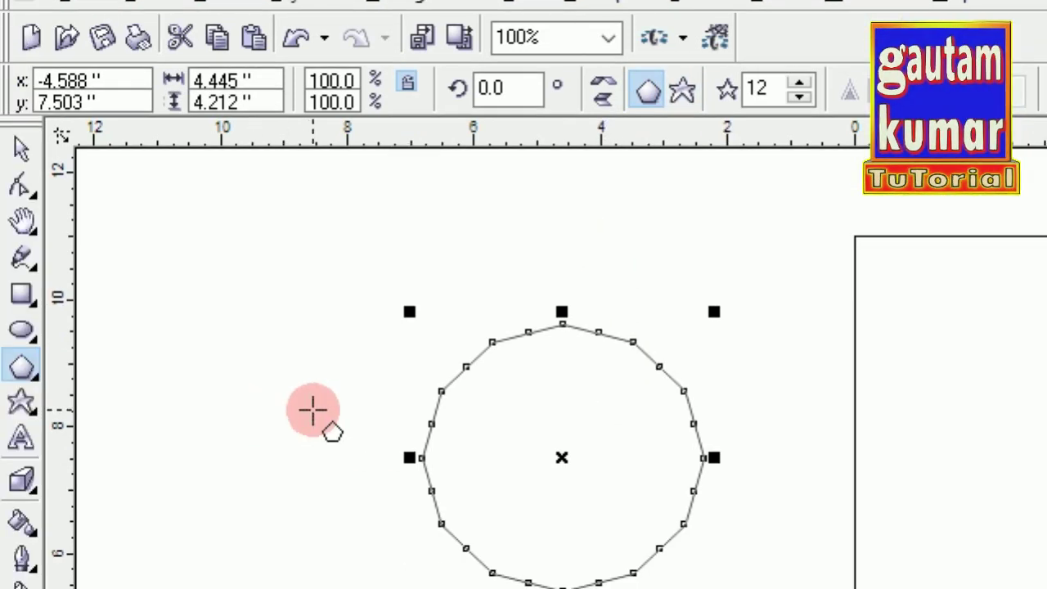
double_click(23, 369)
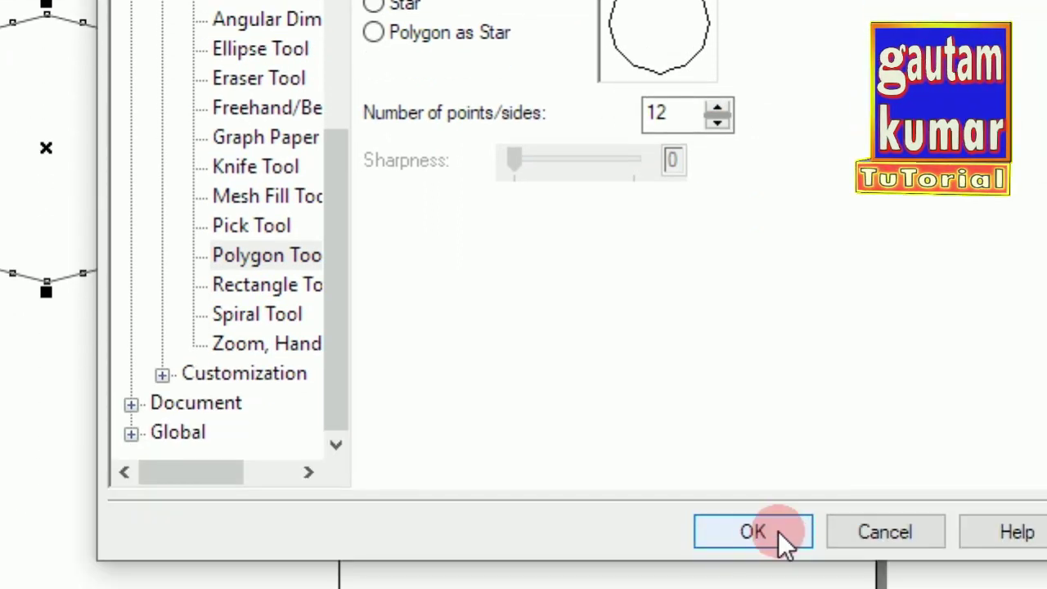
click(779, 539)
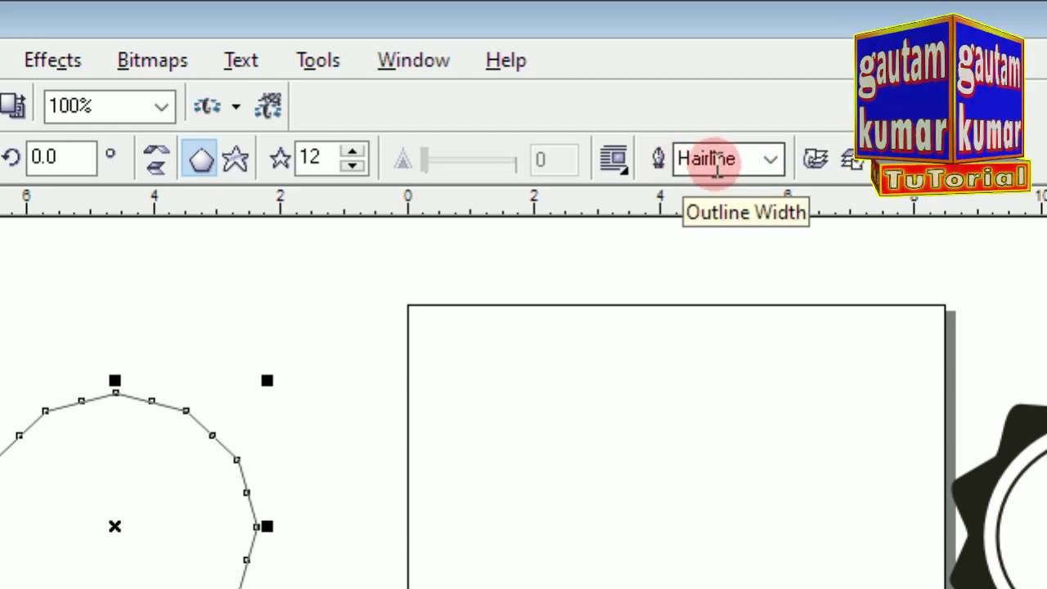
click(773, 164)
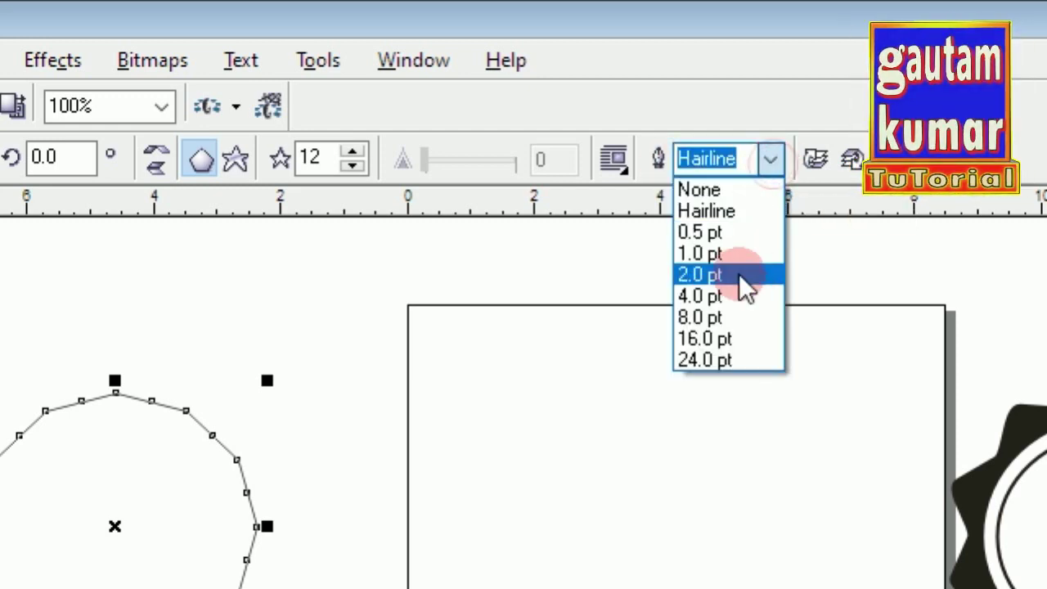
click(728, 317)
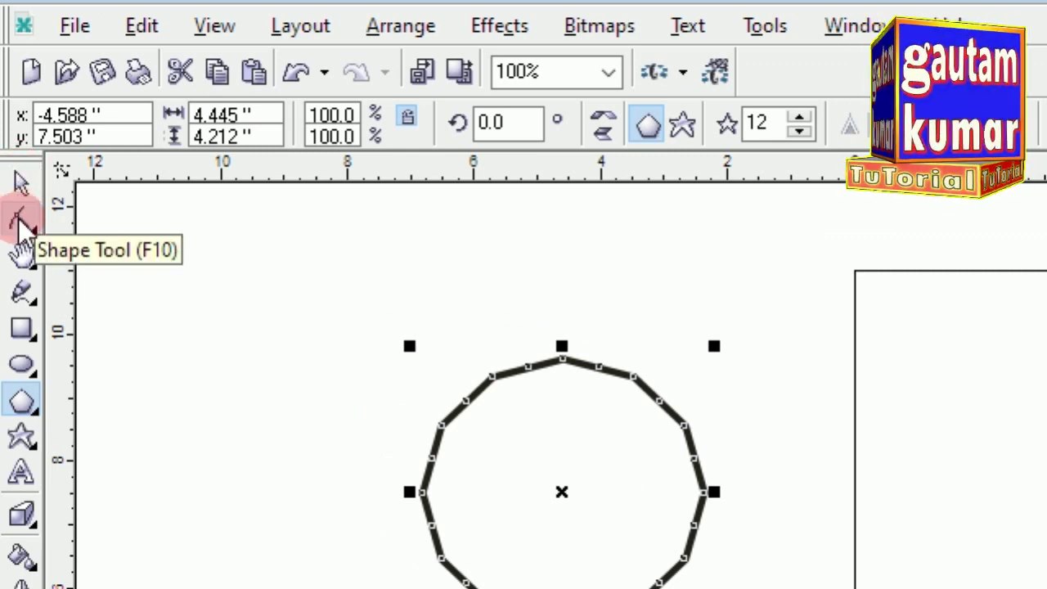
With the Shape tool, pull the polygon's top corner node slightly outward to form a twelve-pointed zigzag outline.
click(20, 219)
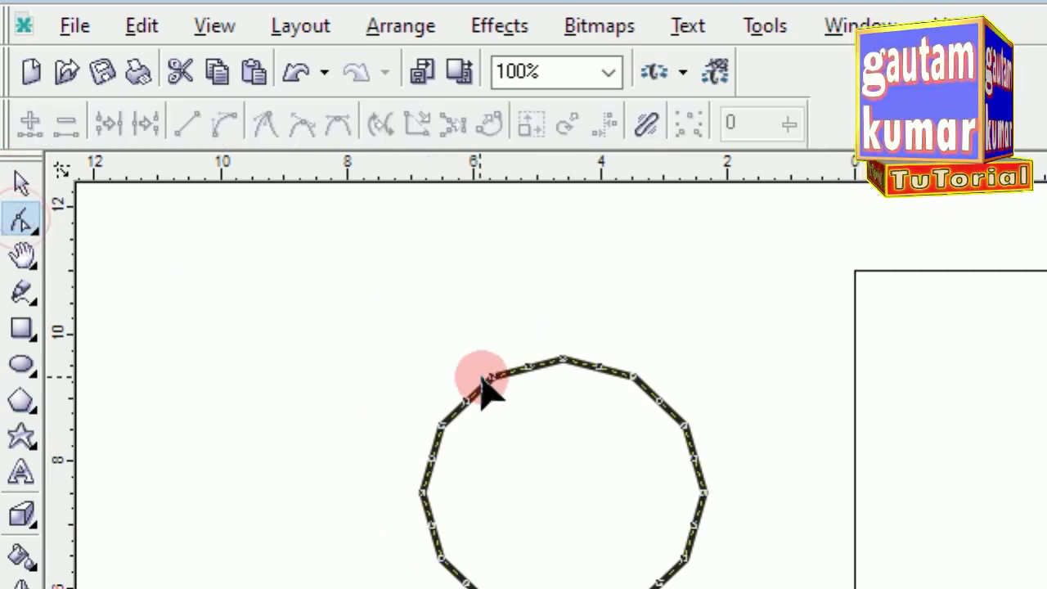
click(562, 360)
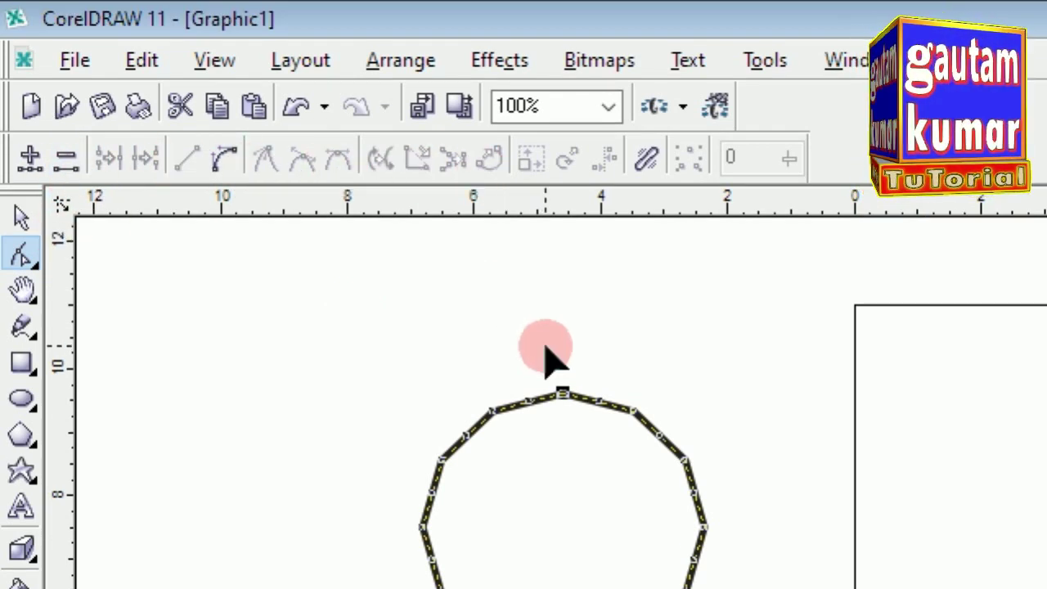
mouse_move(562, 393)
mouse_down()
mouse_move(562, 421)
mouse_move(562, 377)
mouse_up()
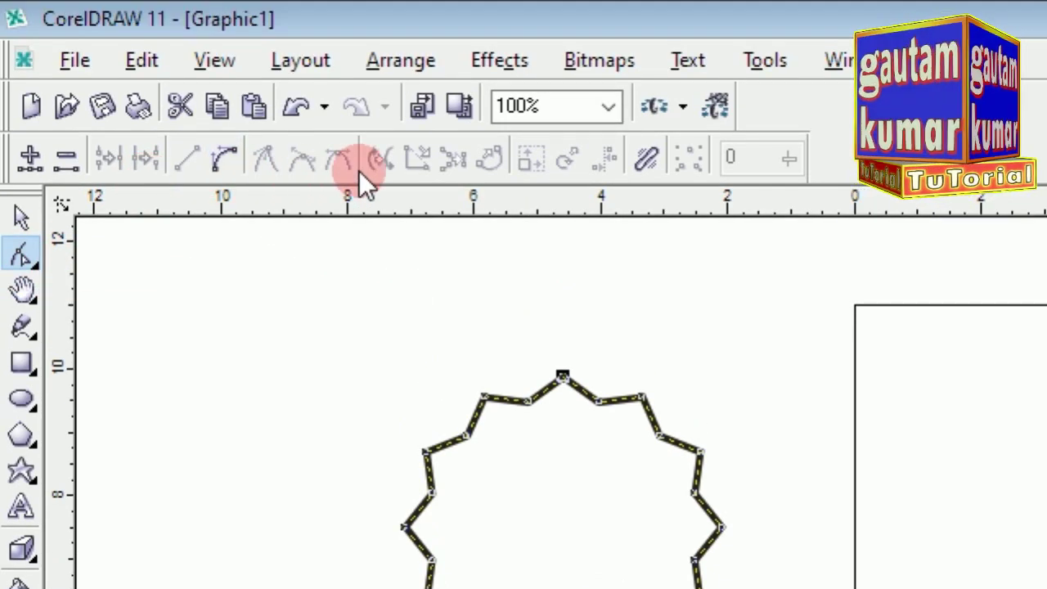
Convert the zigzag's top node segment to a curve, make the node smooth and shift it to round all the points, then deselect the shape.
click(224, 157)
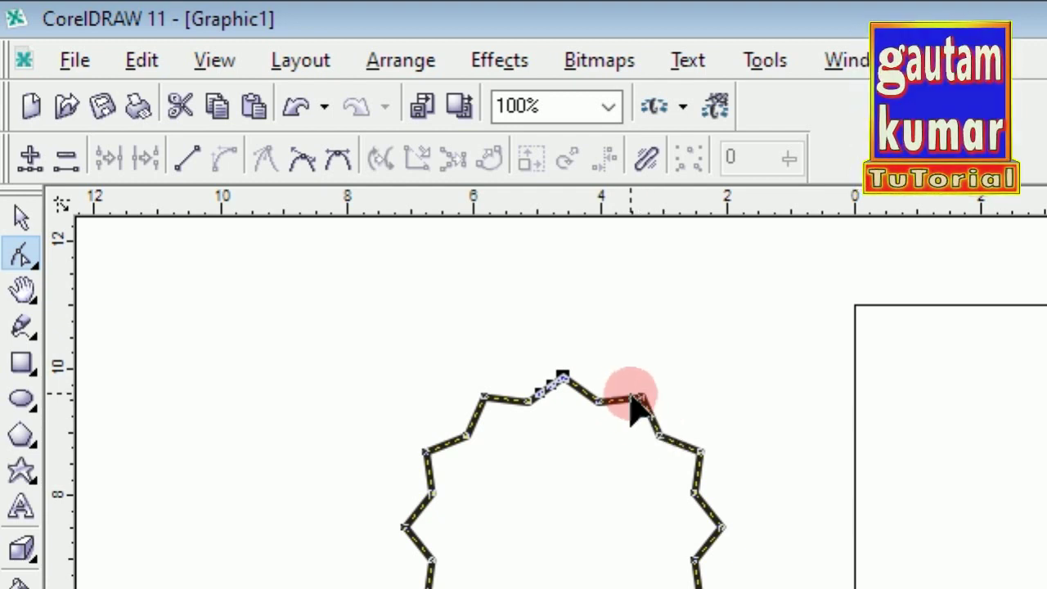
click(300, 160)
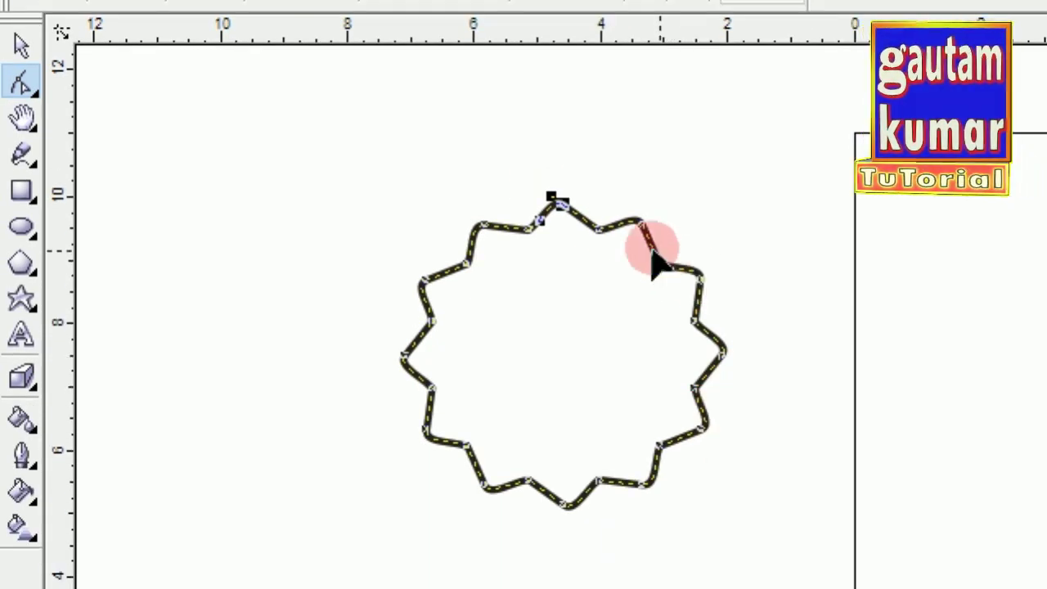
click(563, 203)
drag(564, 204, 573, 211)
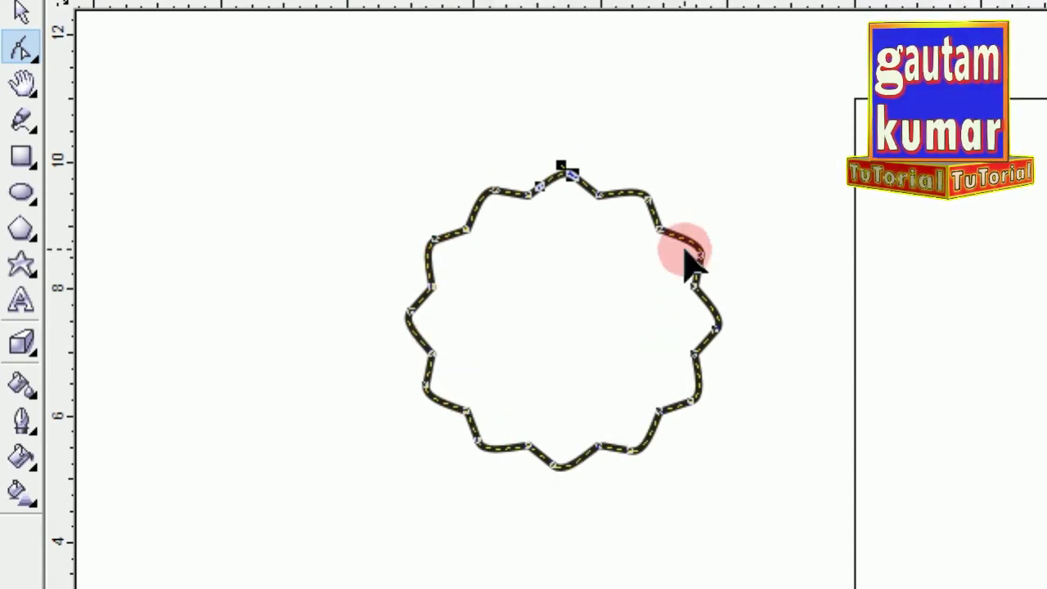
click(20, 12)
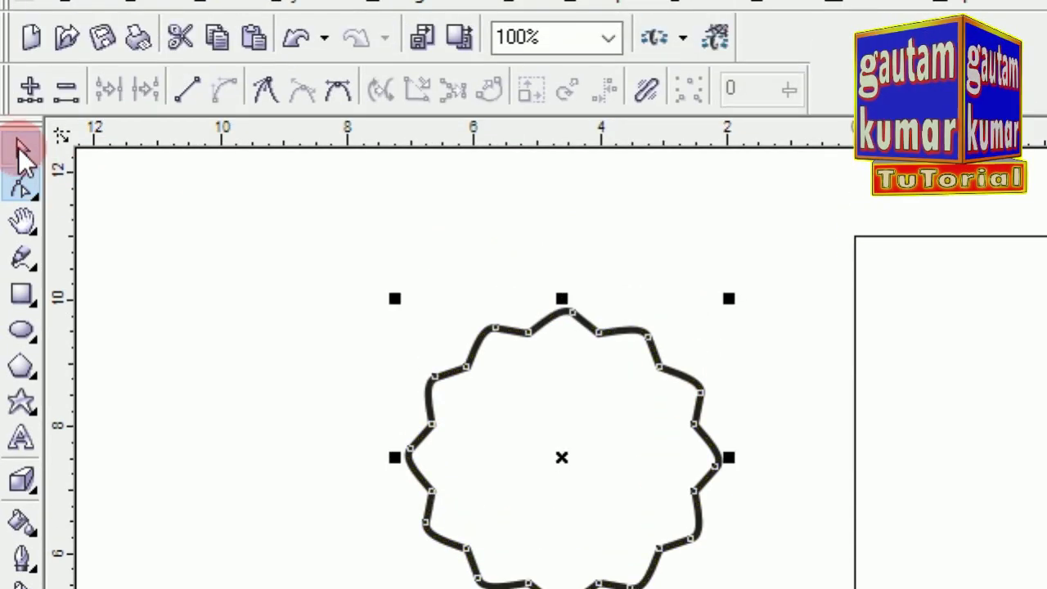
drag(561, 455, 561, 409)
click(417, 226)
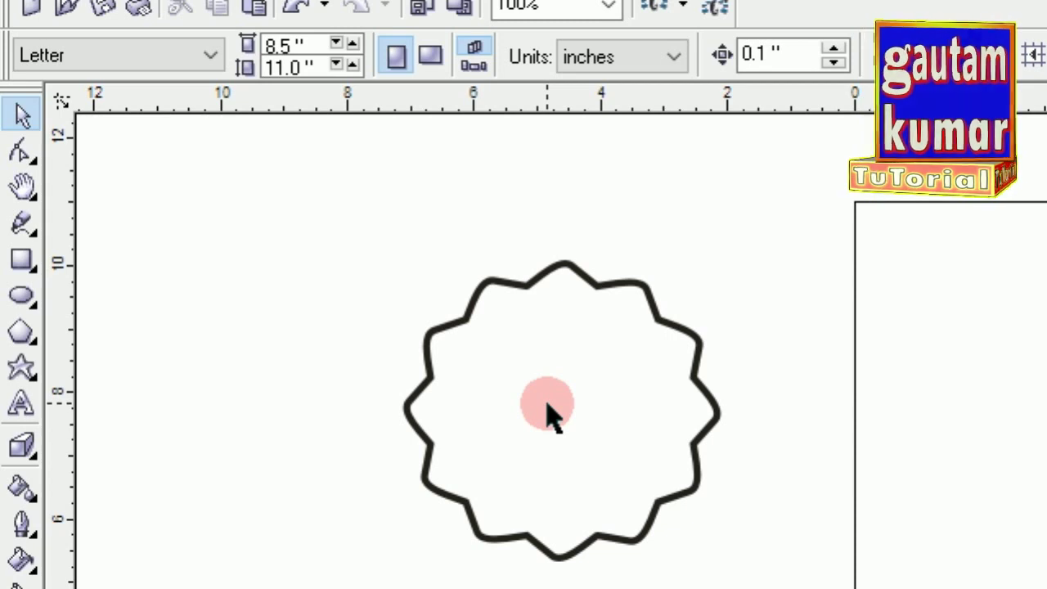
click(24, 296)
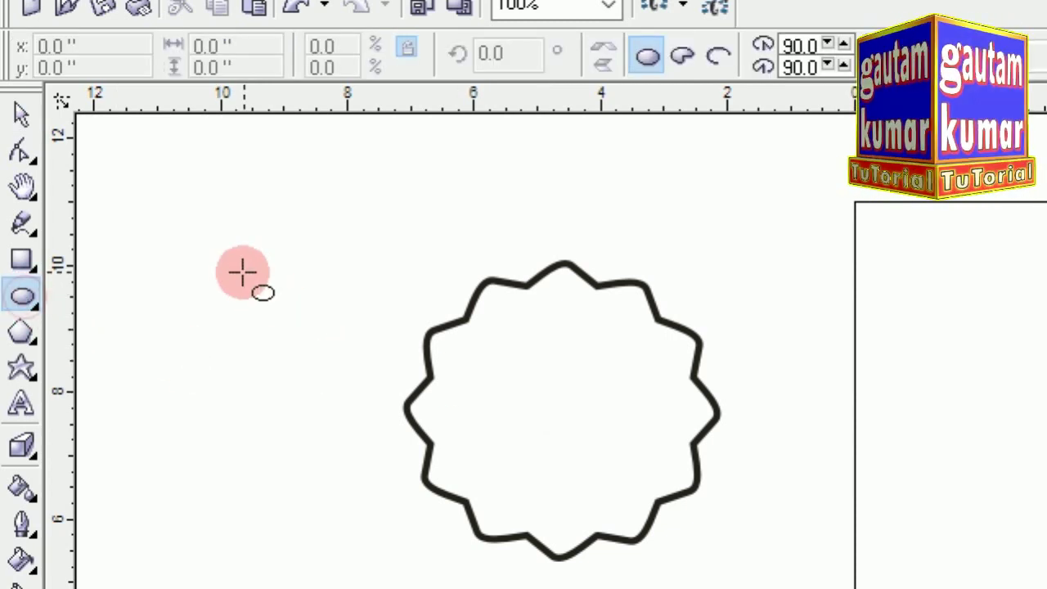
drag(216, 251, 380, 388)
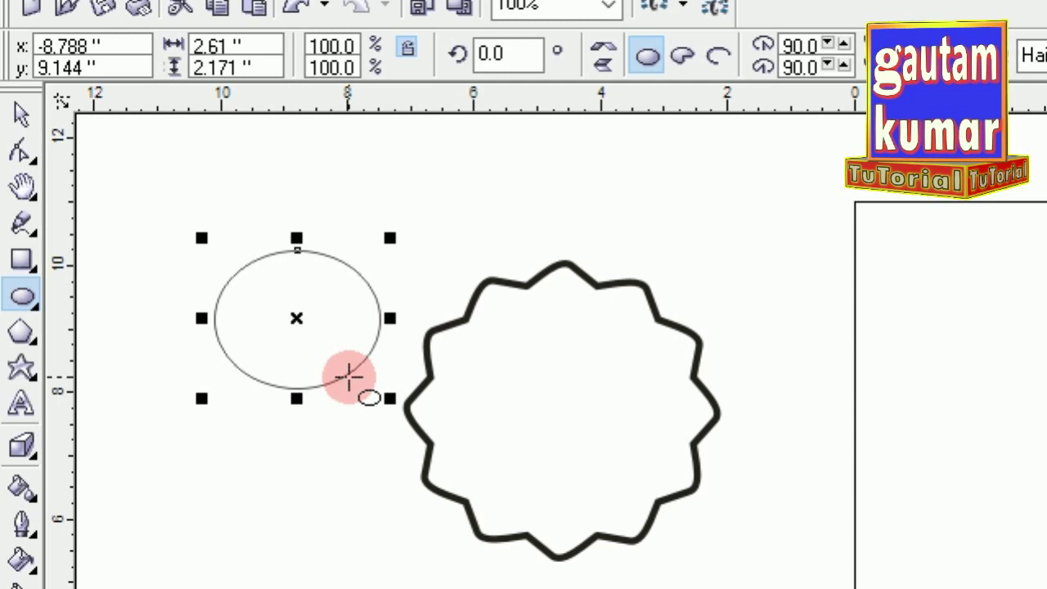
key(Delete)
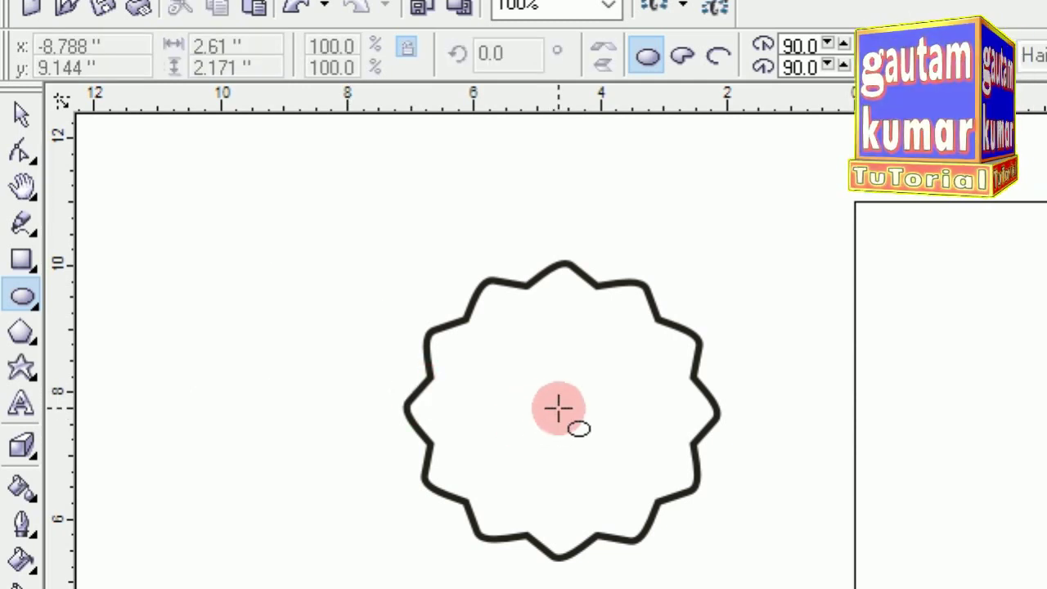
Draw an ellipse from the centre of the scalloped shape and stretch its sides until it meets the inner notches.
drag(558, 408, 647, 503)
drag(647, 434, 675, 425)
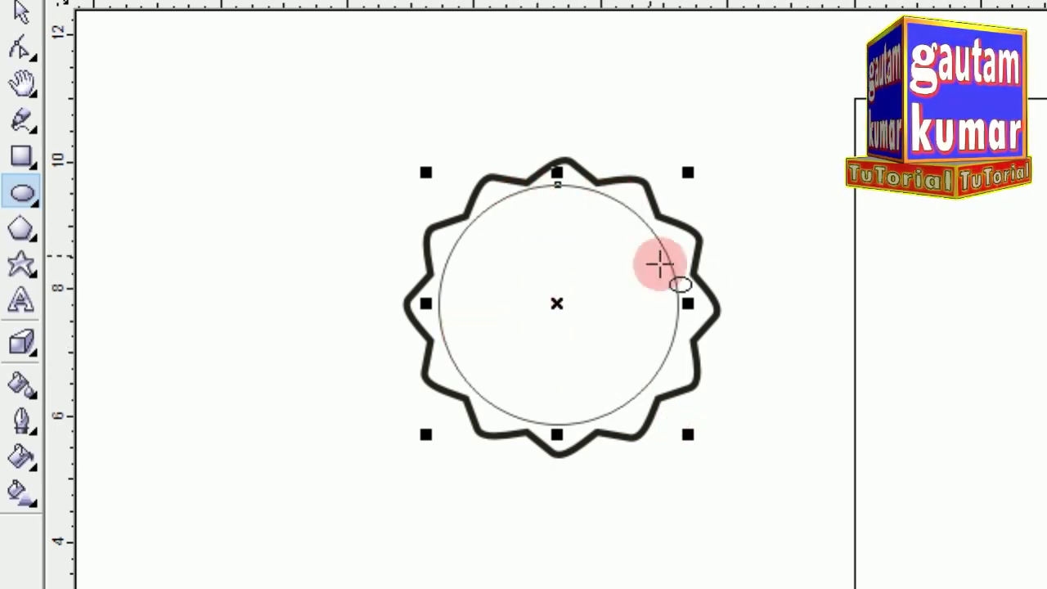
drag(691, 303, 701, 304)
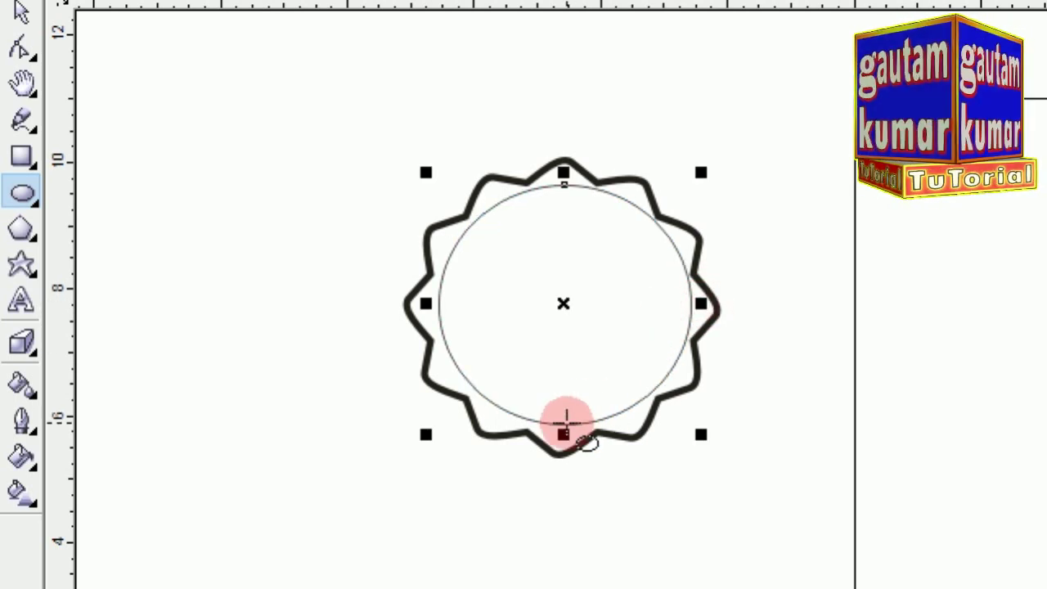
drag(563, 430, 562, 437)
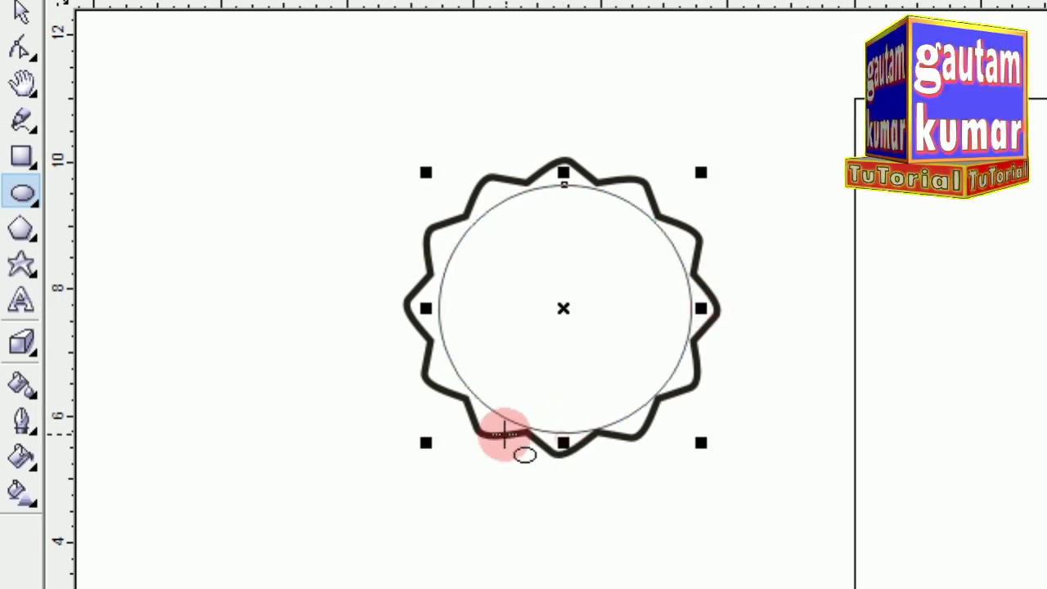
drag(423, 307, 417, 308)
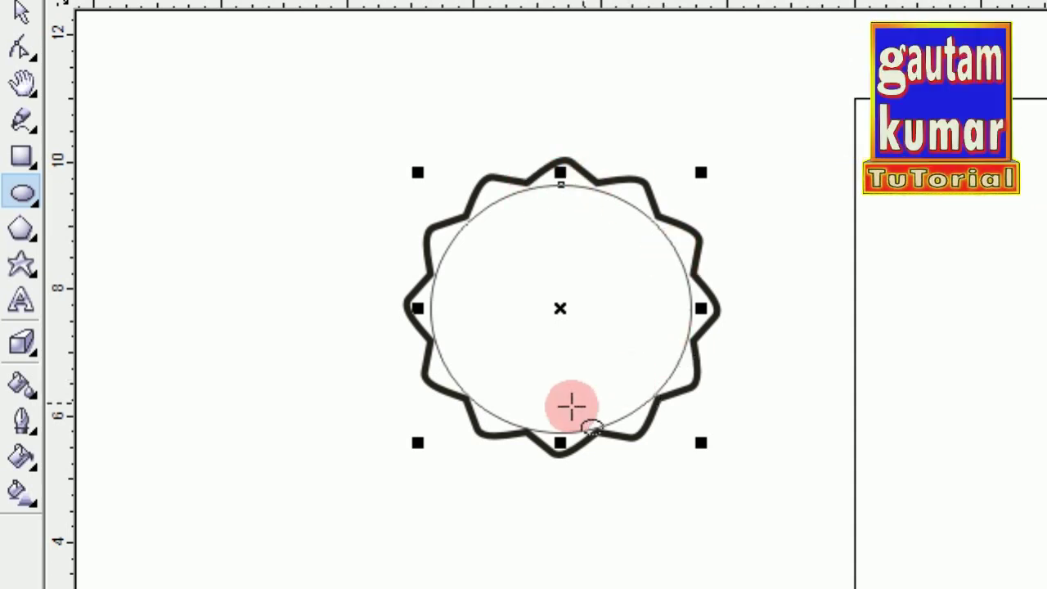
click(18, 13)
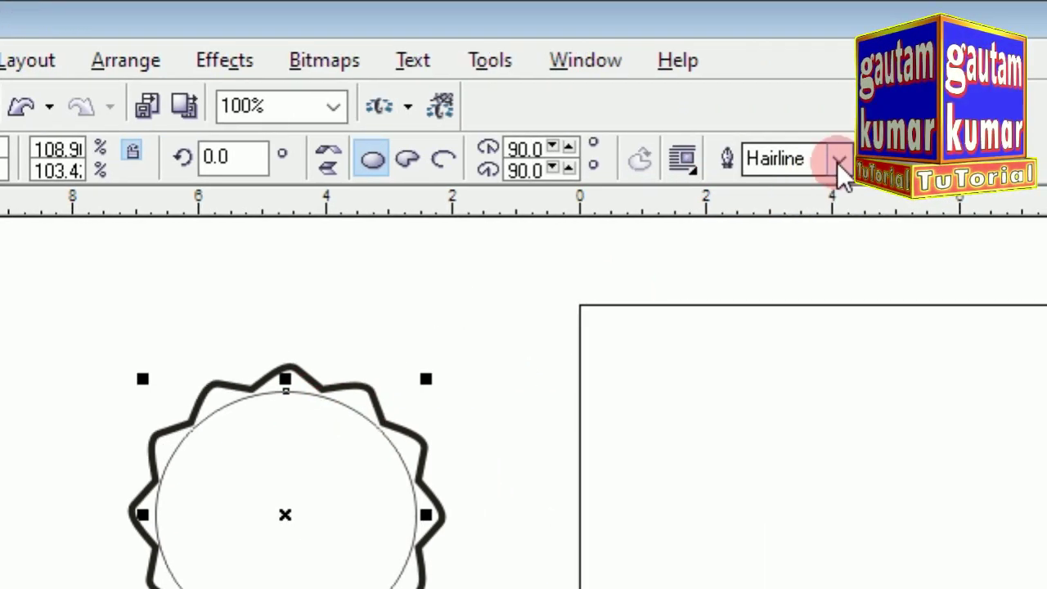
Set the ellipse's outline width to 4.0 pt and fill it with orange-red.
click(771, 159)
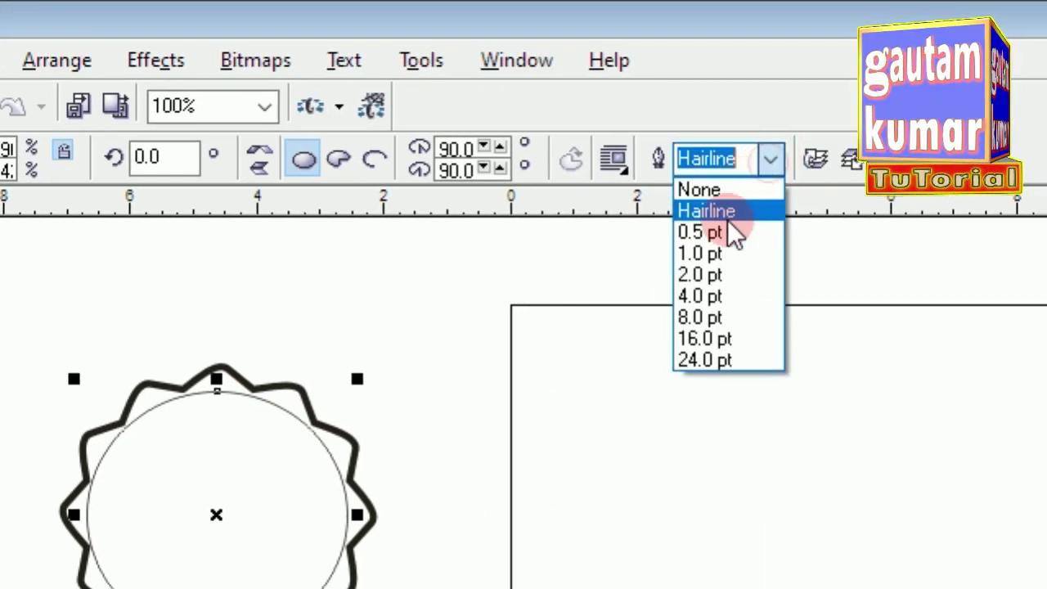
click(717, 275)
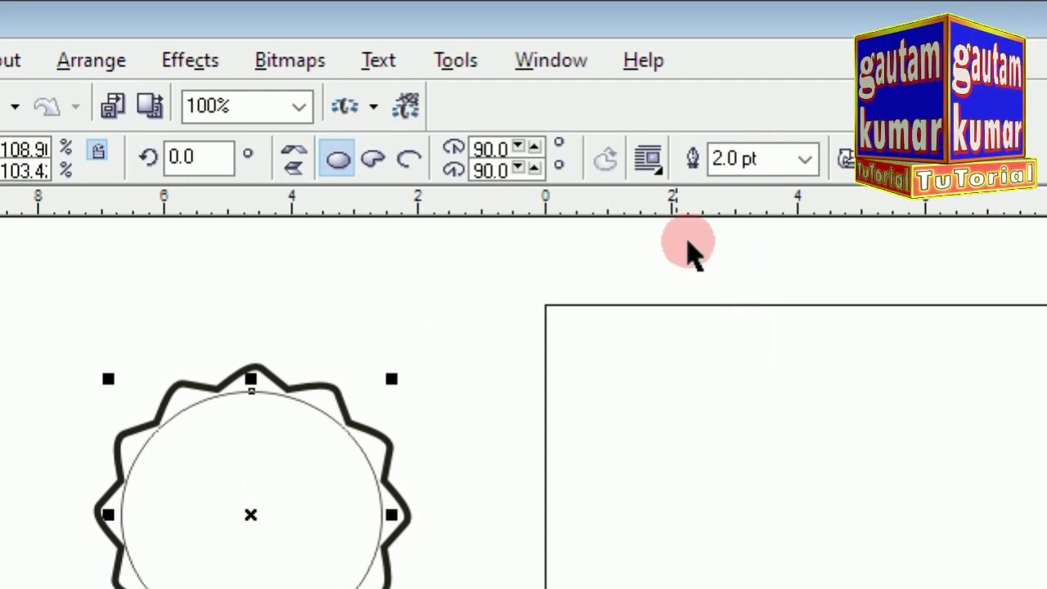
click(772, 161)
click(712, 296)
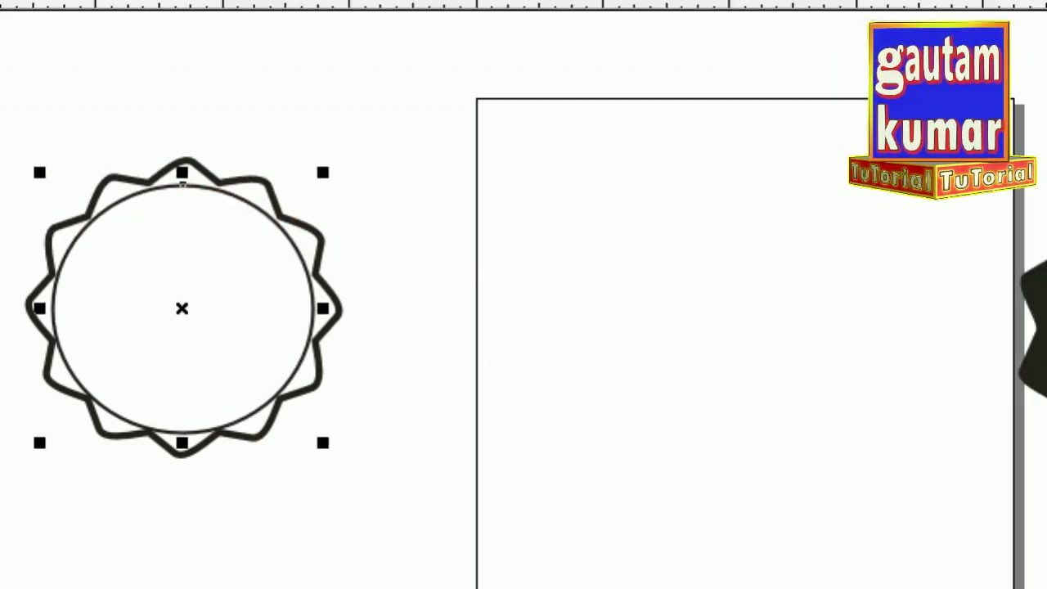
click(1046, 368)
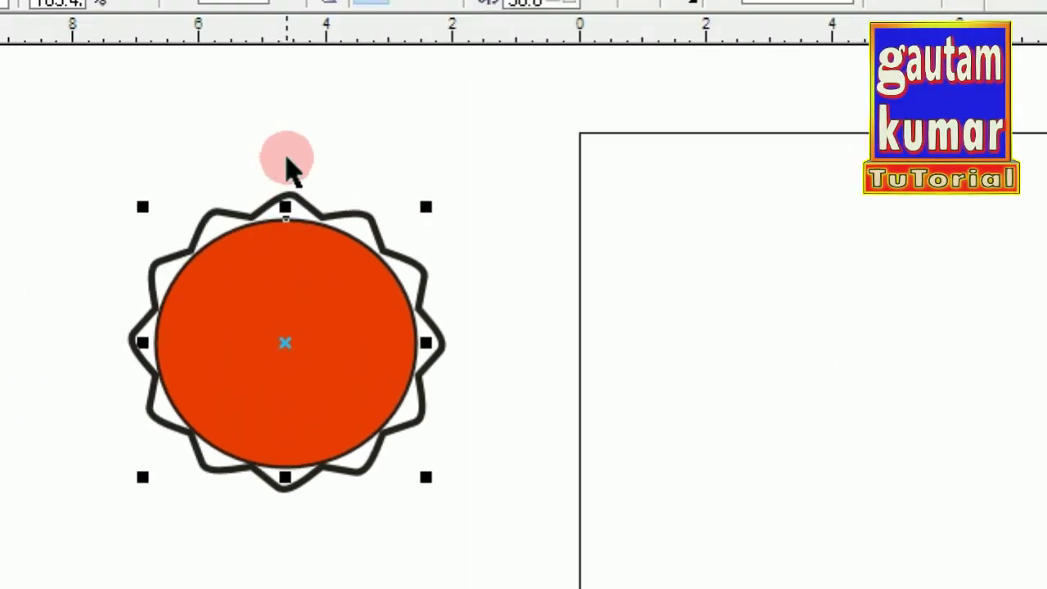
Fill the scalloped shape behind the orange-red ellipse with black and deselect it.
click(286, 157)
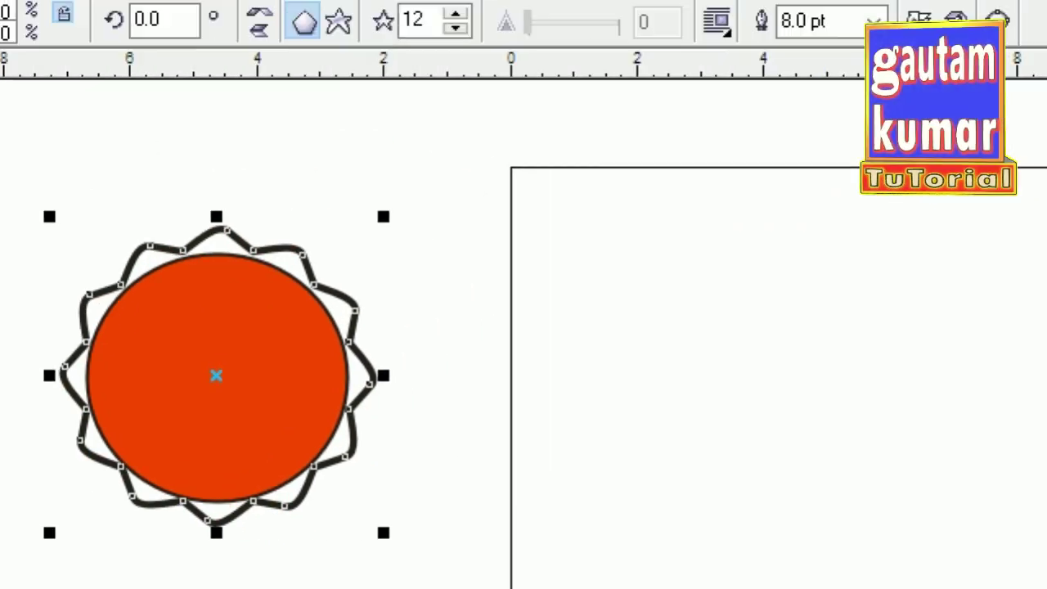
click(1042, 107)
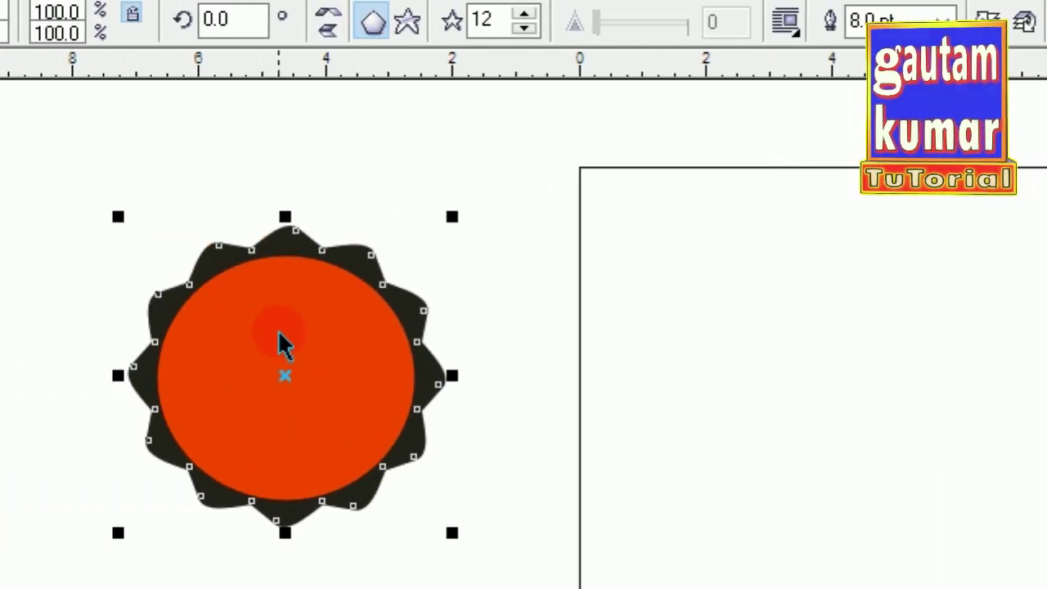
click(222, 200)
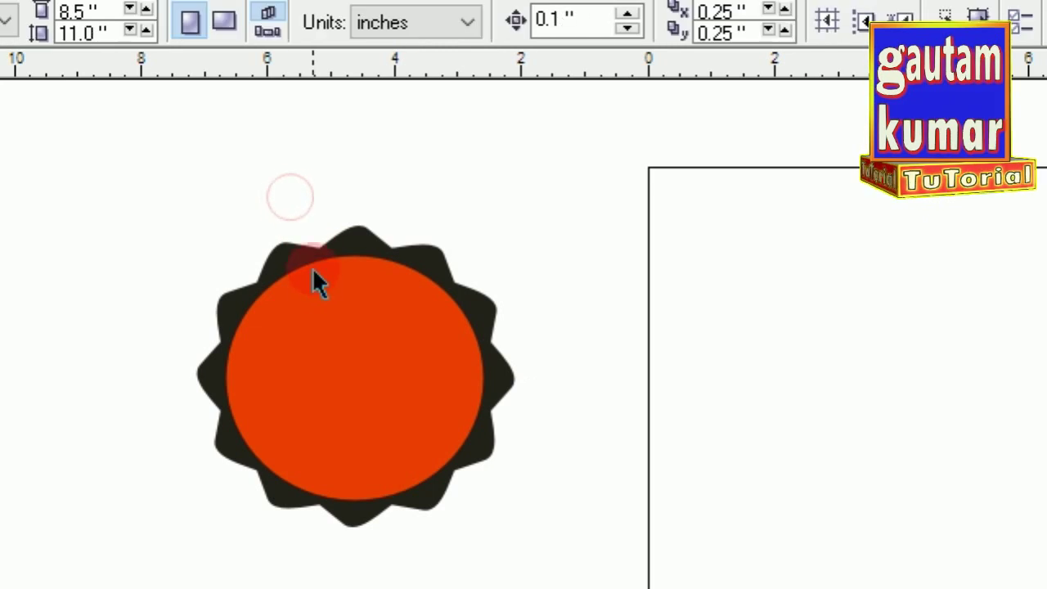
Stretch the orange-red ellipse upward to a height of about 4.06 inches.
click(319, 263)
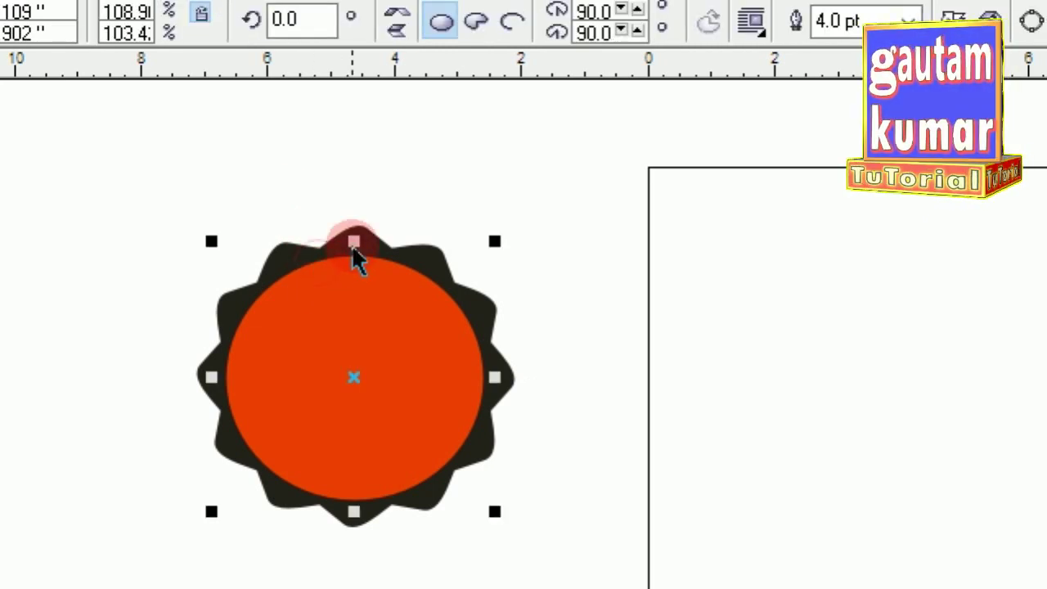
mouse_move(353, 245)
mouse_down()
mouse_move(352, 232)
mouse_move(354, 241)
mouse_up()
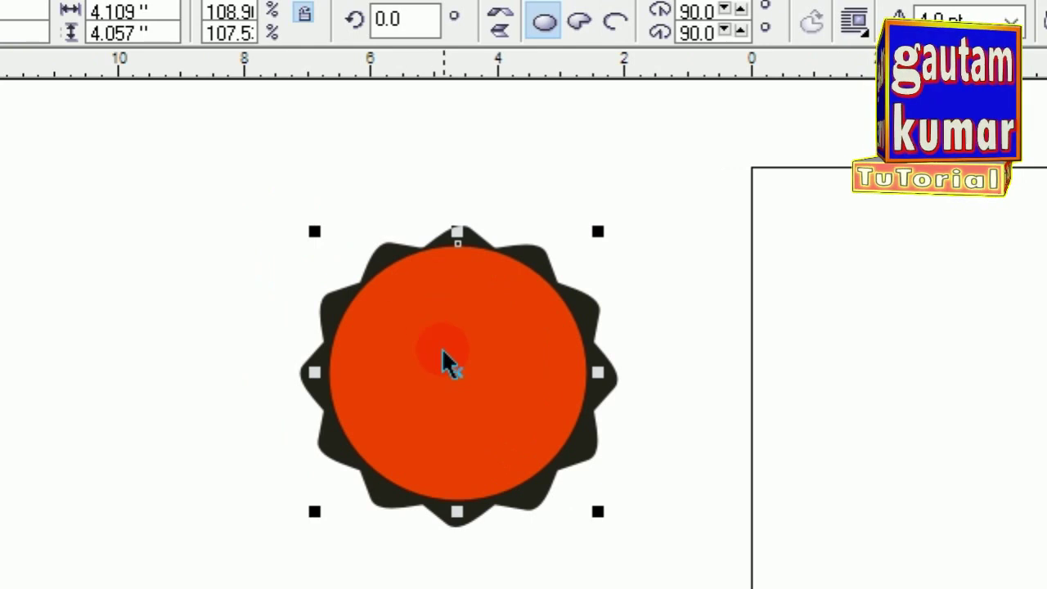
Align the centres of the orange-red ellipse and the black scalloped shape horizontally and vertically, leaving both deselected.
drag(532, 370, 718, 586)
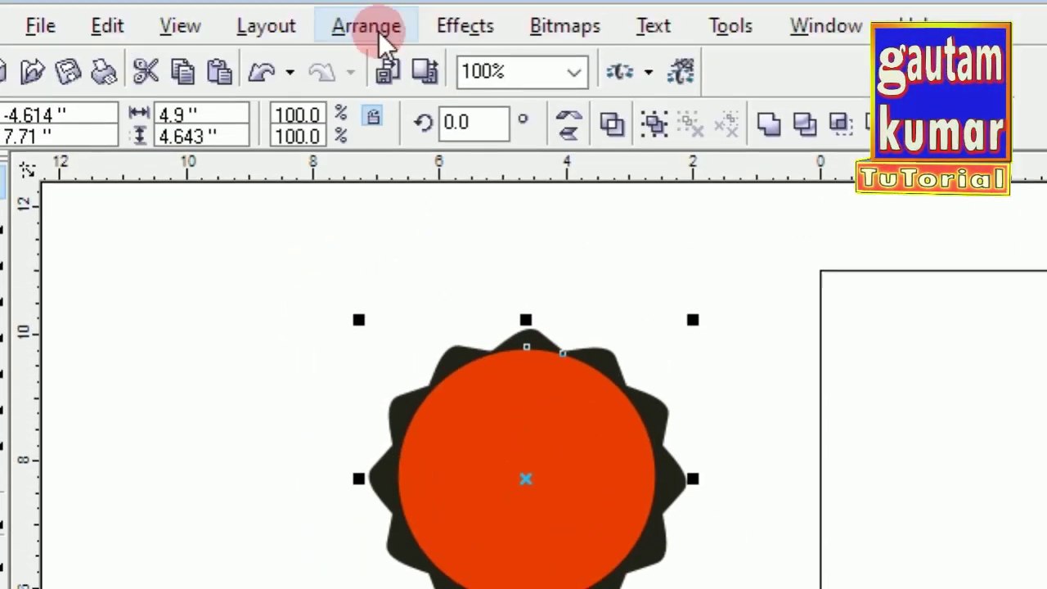
click(380, 29)
mouse_move(400, 174)
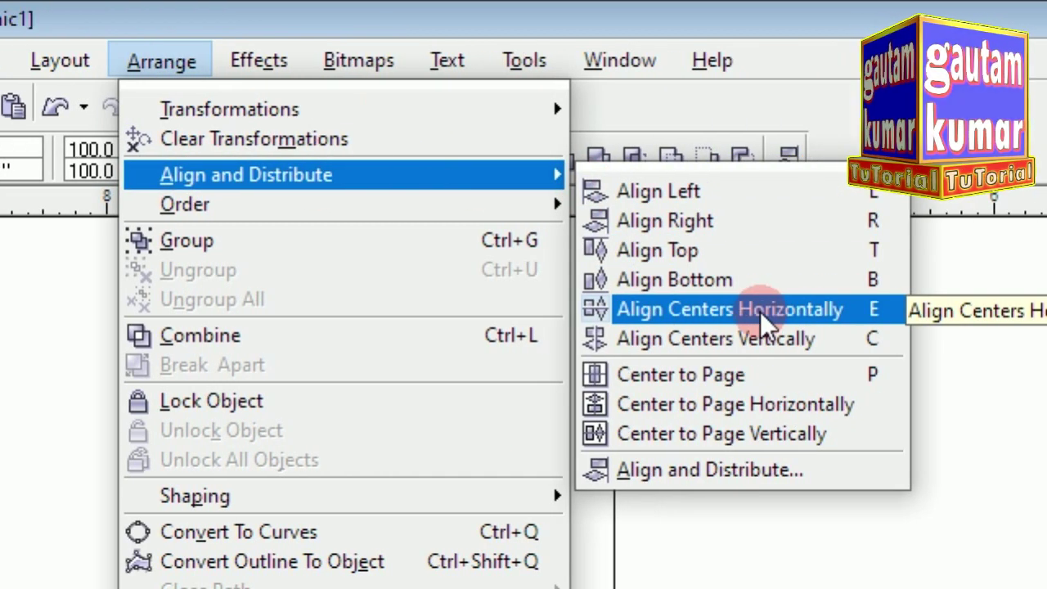
click(764, 319)
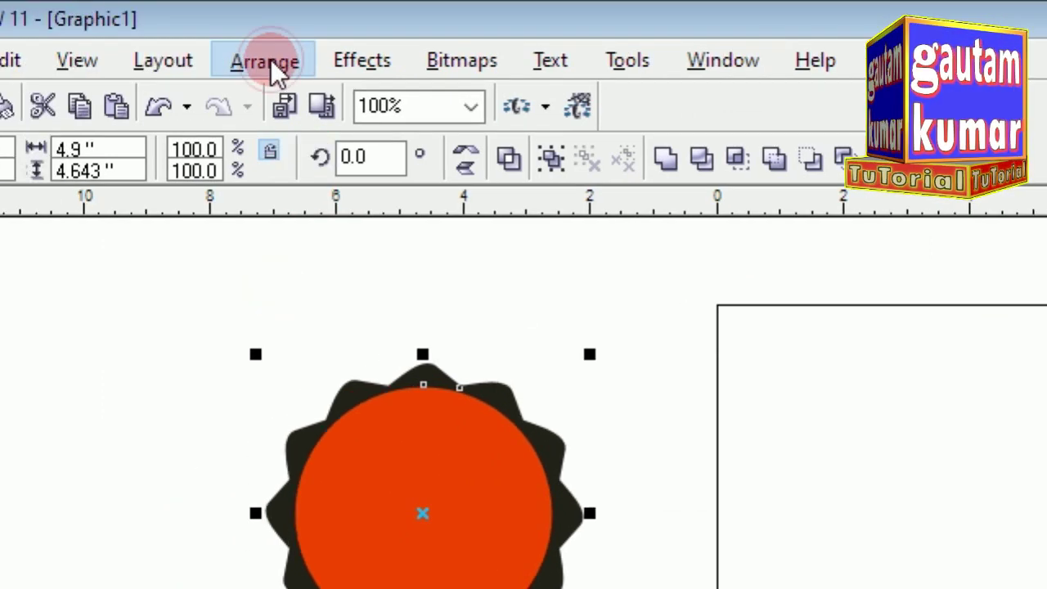
click(167, 27)
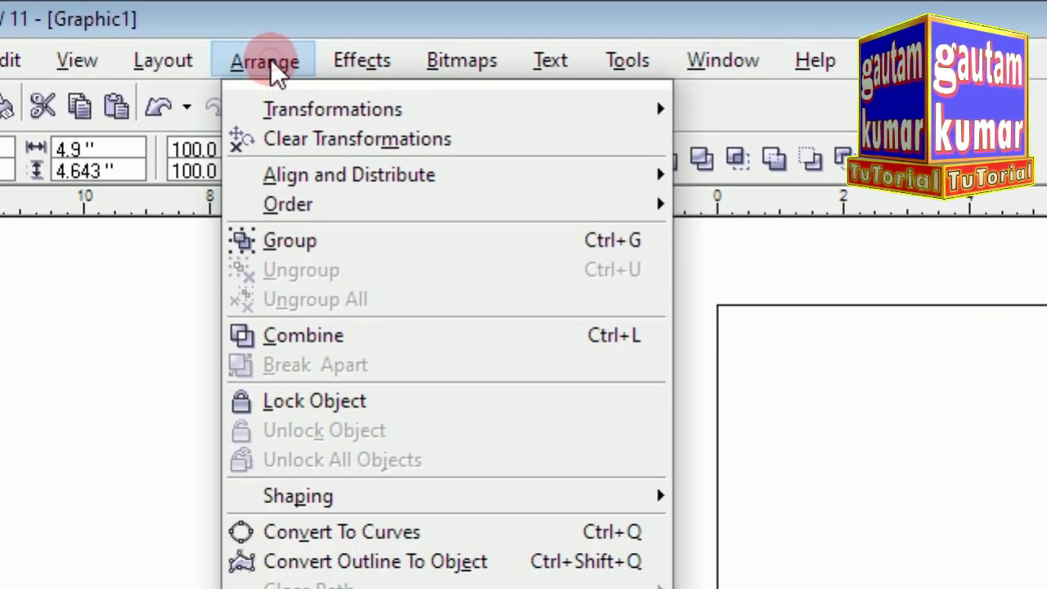
mouse_move(292, 181)
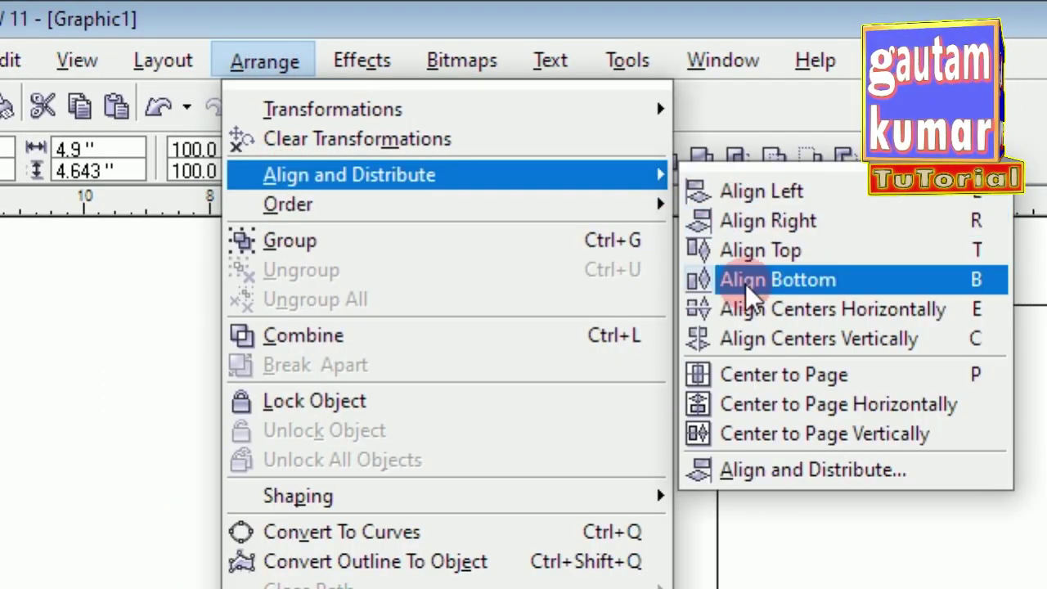
click(754, 343)
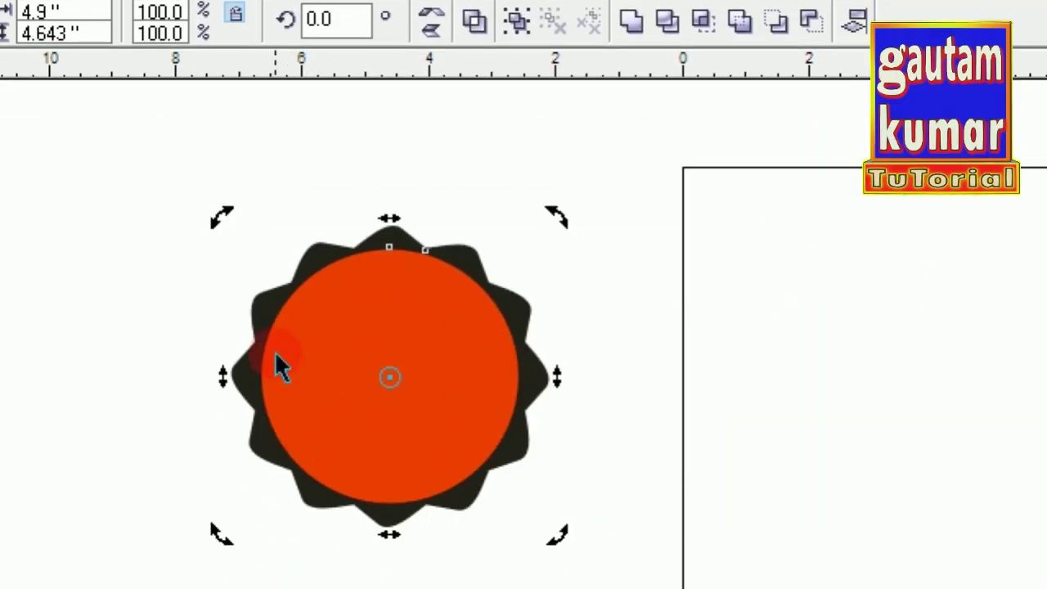
click(160, 278)
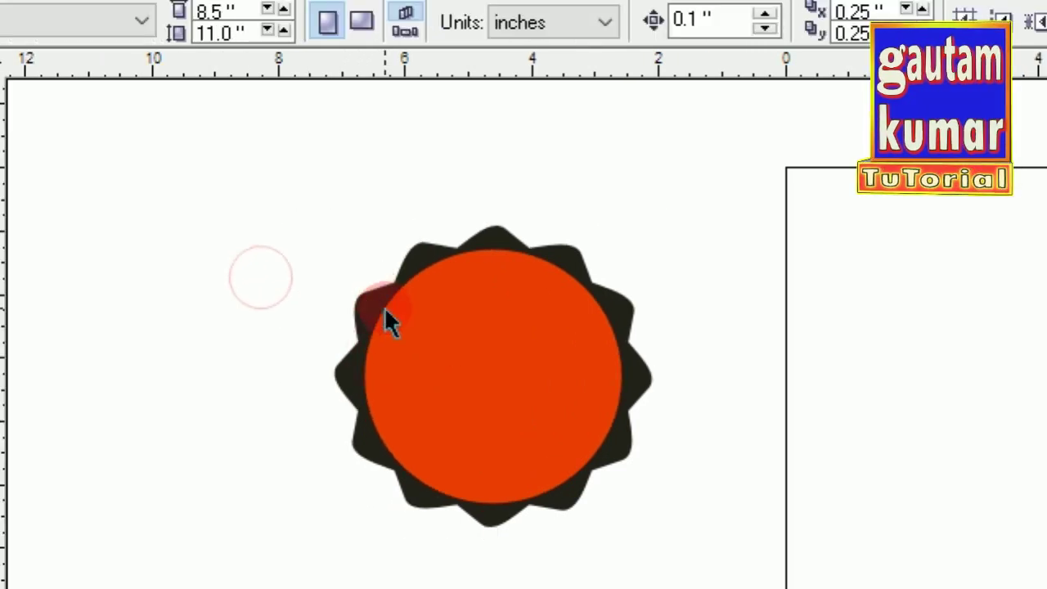
Stretch the left side of the orange-red ellipse to a width of about 4.2 inches and fill the ellipse with white.
click(360, 360)
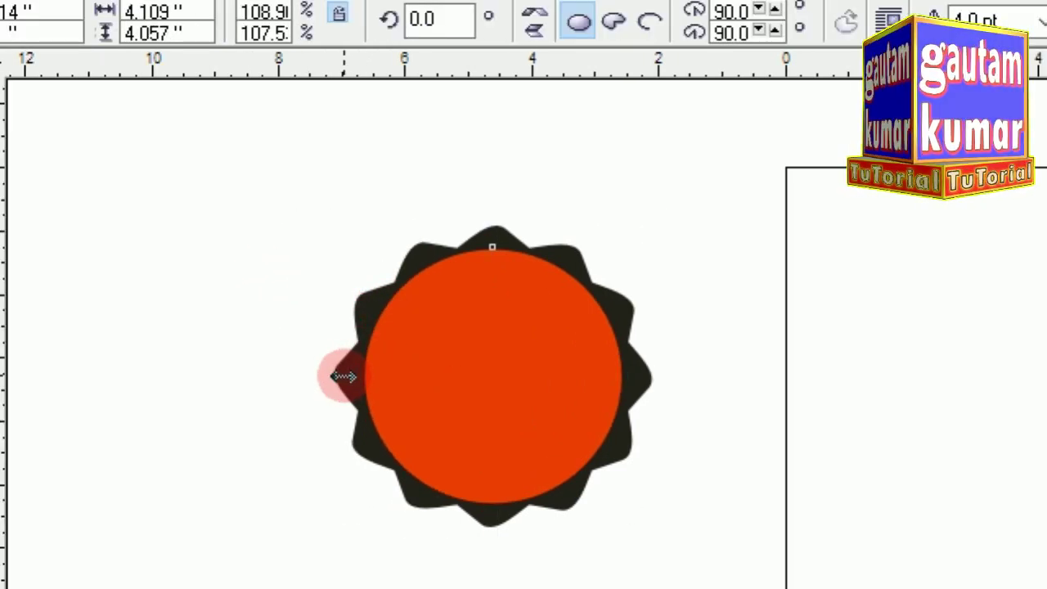
drag(339, 376, 337, 376)
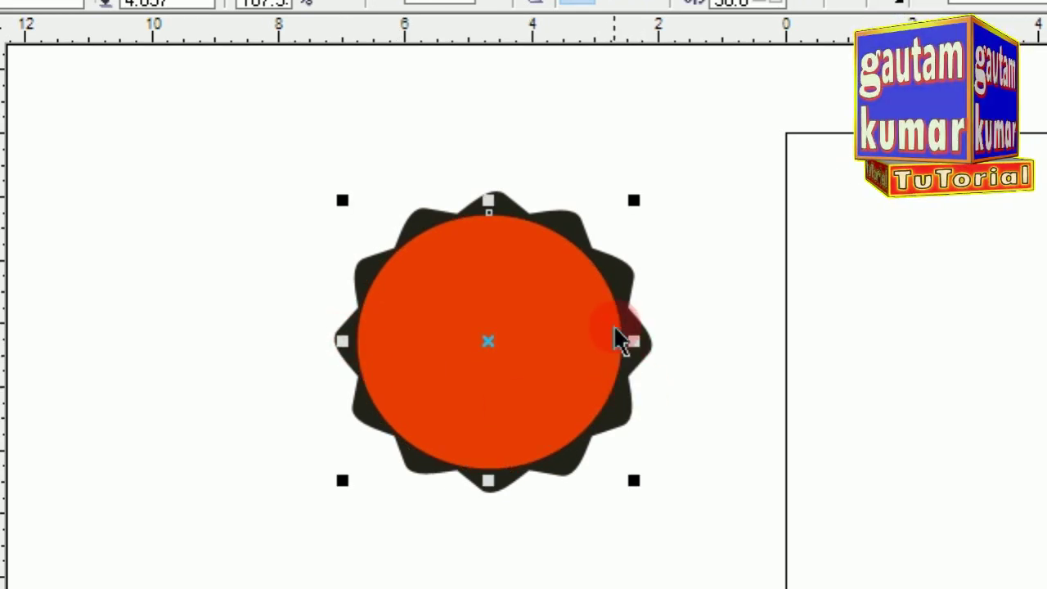
click(619, 340)
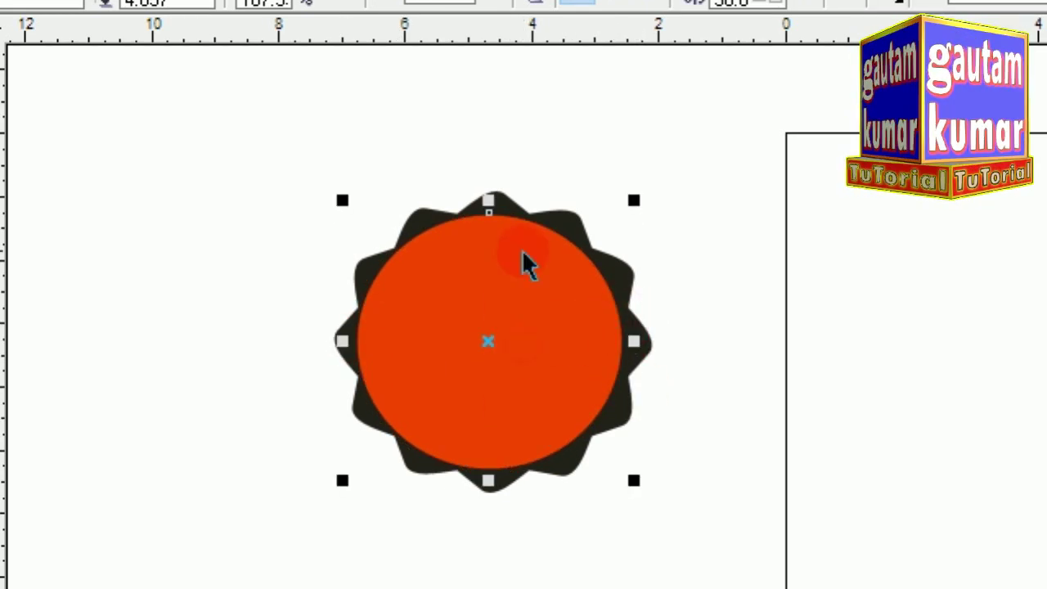
click(514, 301)
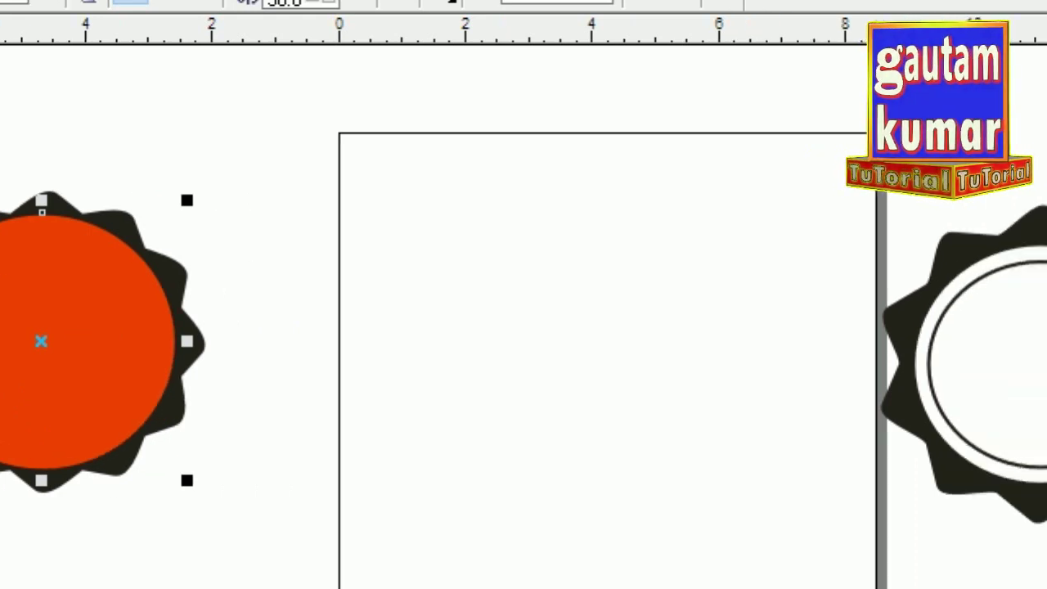
click(1046, 295)
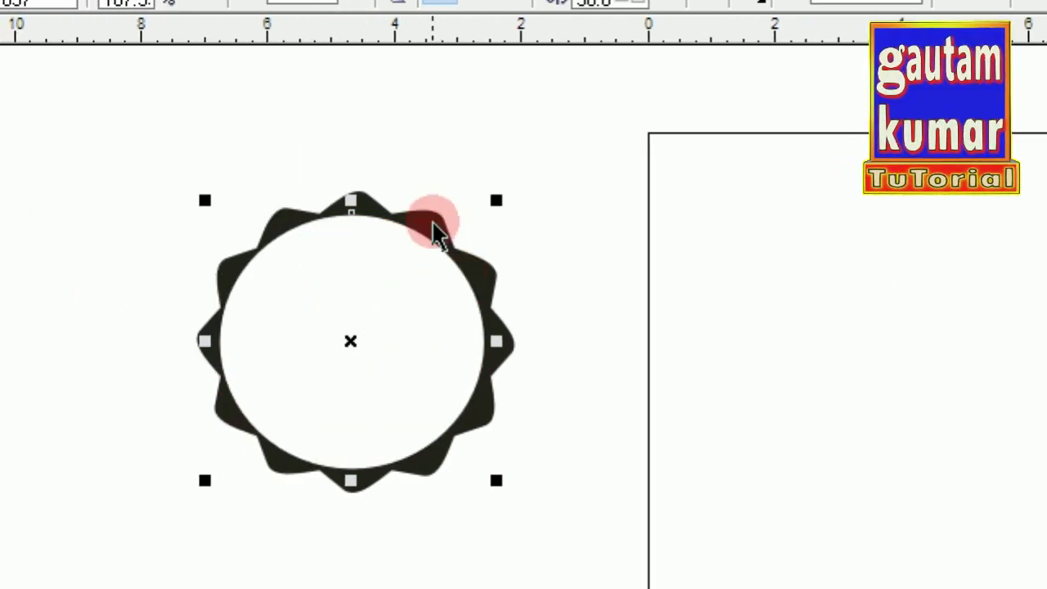
click(426, 151)
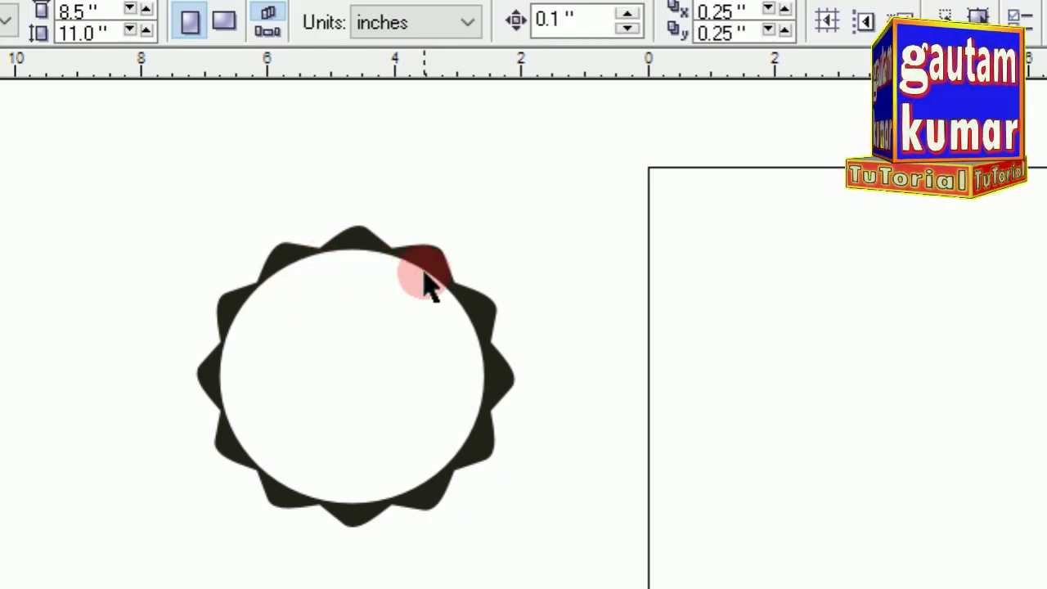
click(426, 282)
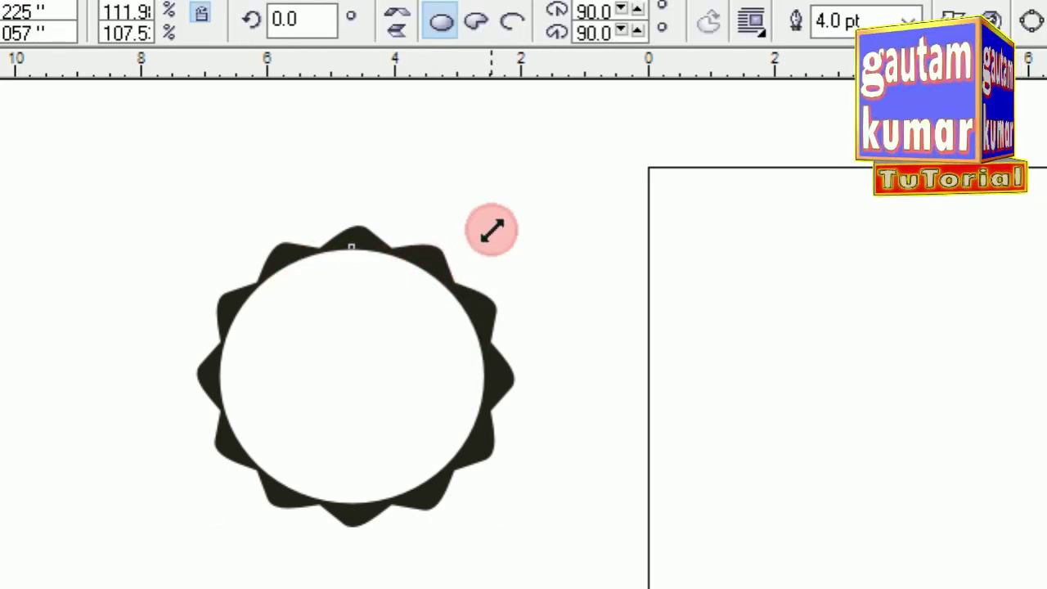
drag(496, 231, 492, 230)
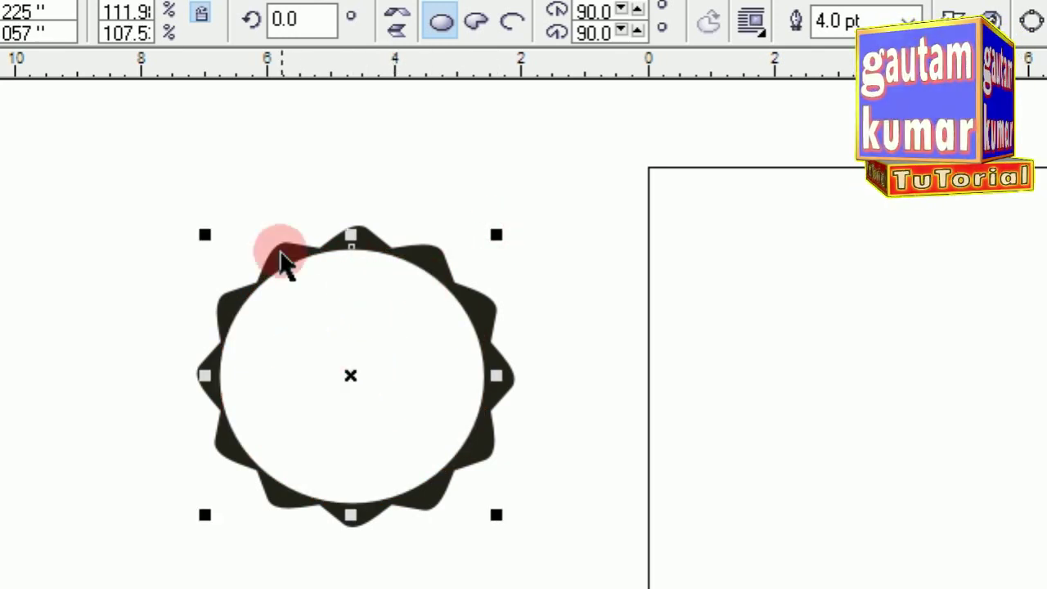
click(297, 197)
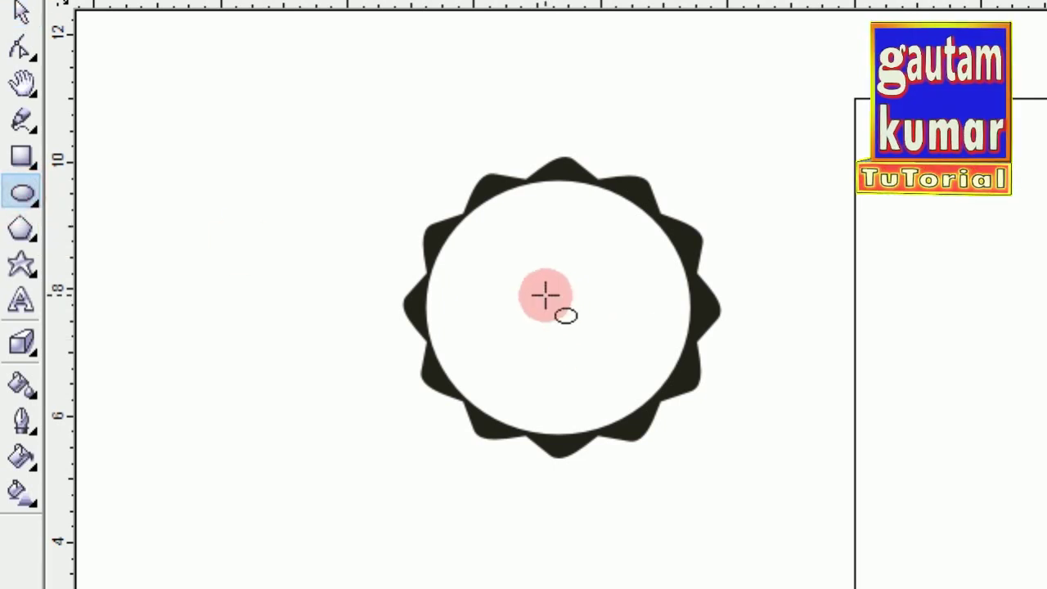
Draw a smaller ellipse from the centre of the white one and stretch its sides to about 3.62 by 3.59 inches.
drag(546, 300, 685, 426)
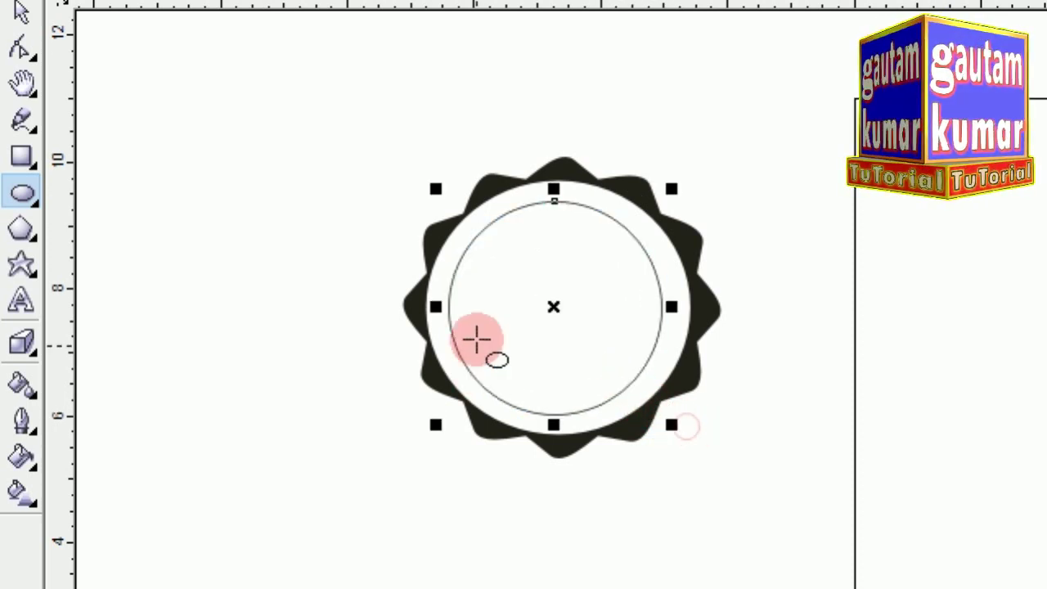
drag(438, 309, 439, 308)
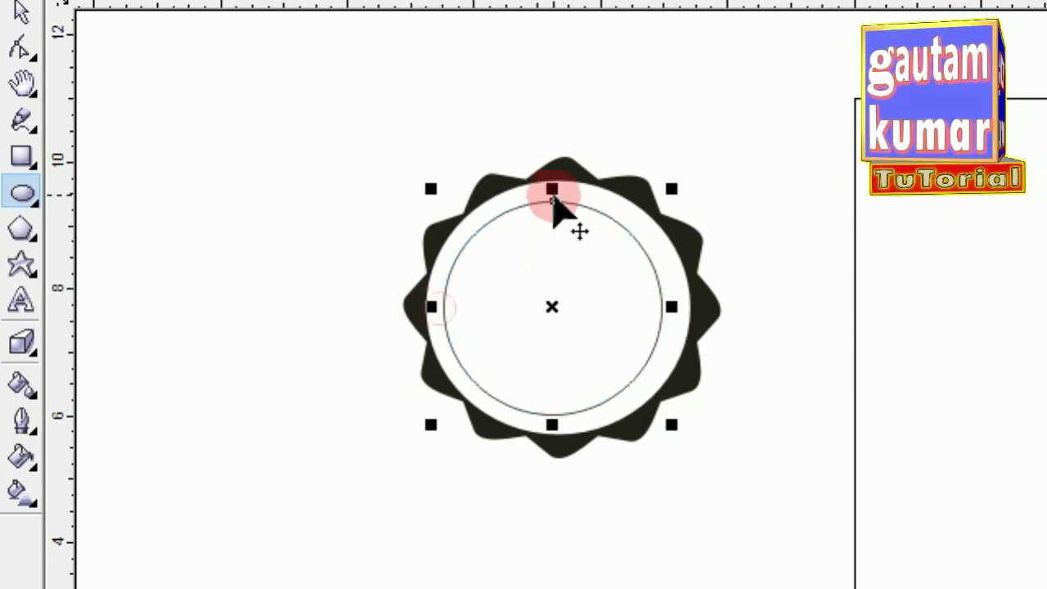
drag(562, 173, 563, 173)
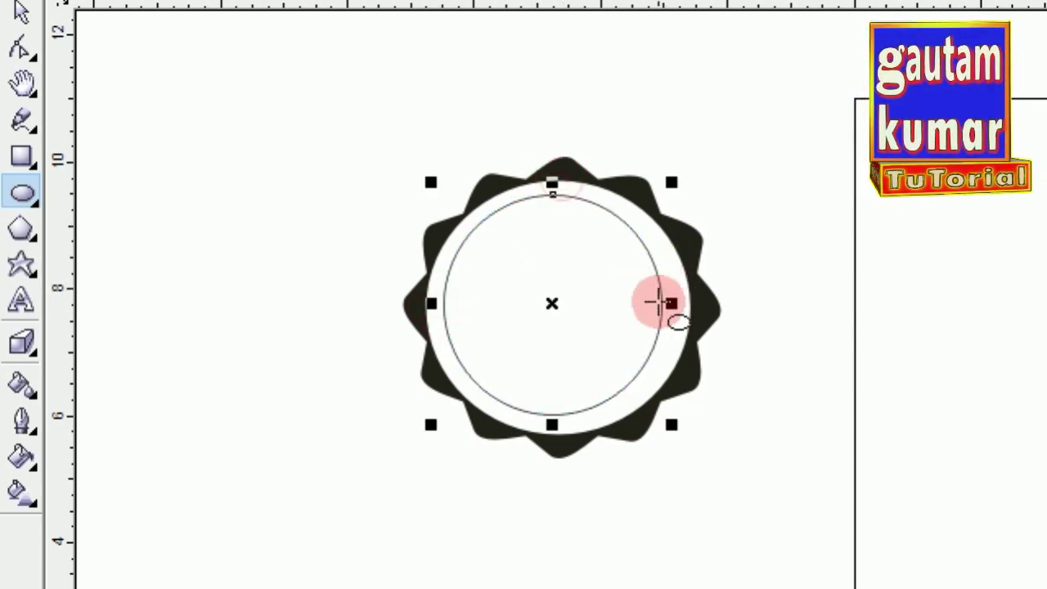
drag(677, 302, 678, 303)
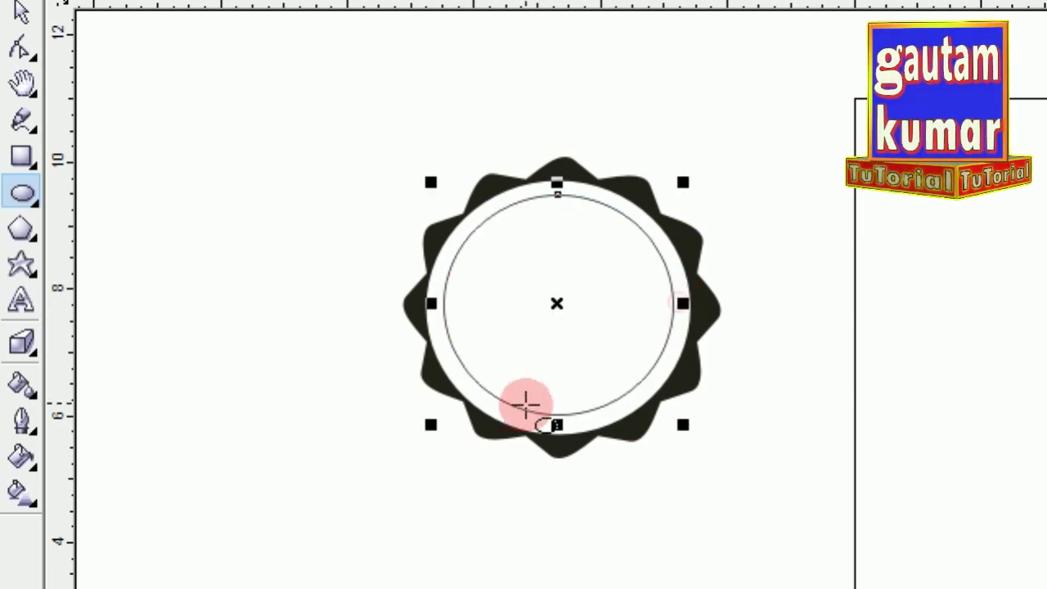
drag(555, 423, 557, 421)
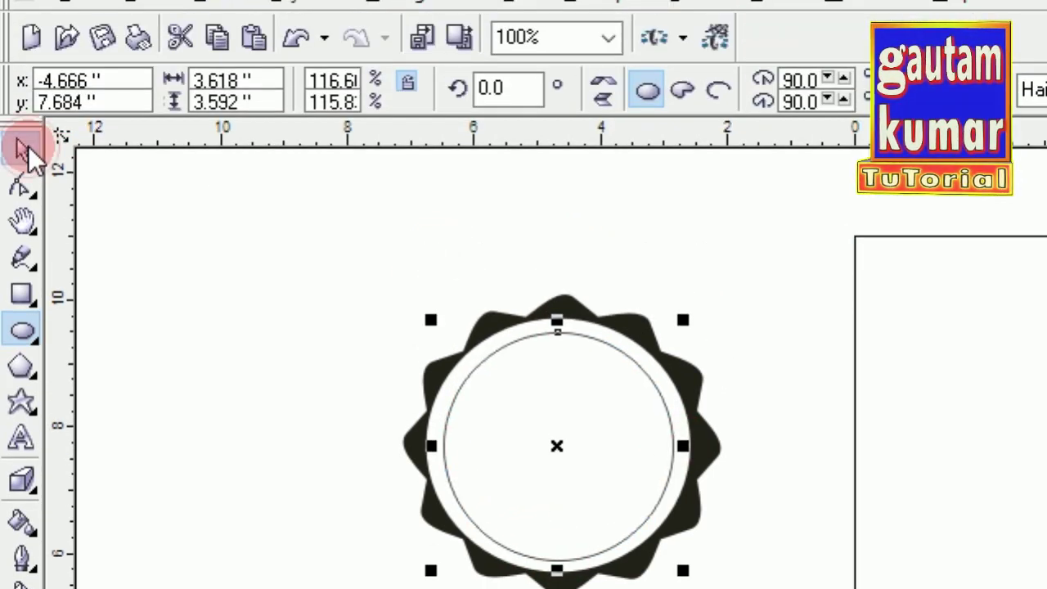
Align the centres of the scalloped shape and both ellipses horizontally and vertically.
click(28, 147)
drag(375, 247, 760, 519)
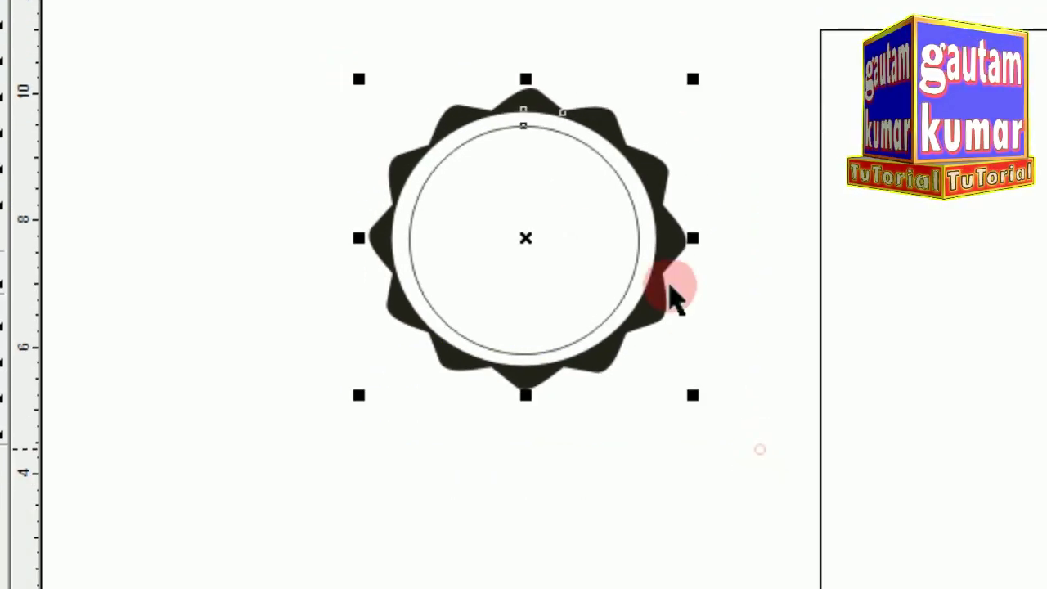
click(370, 62)
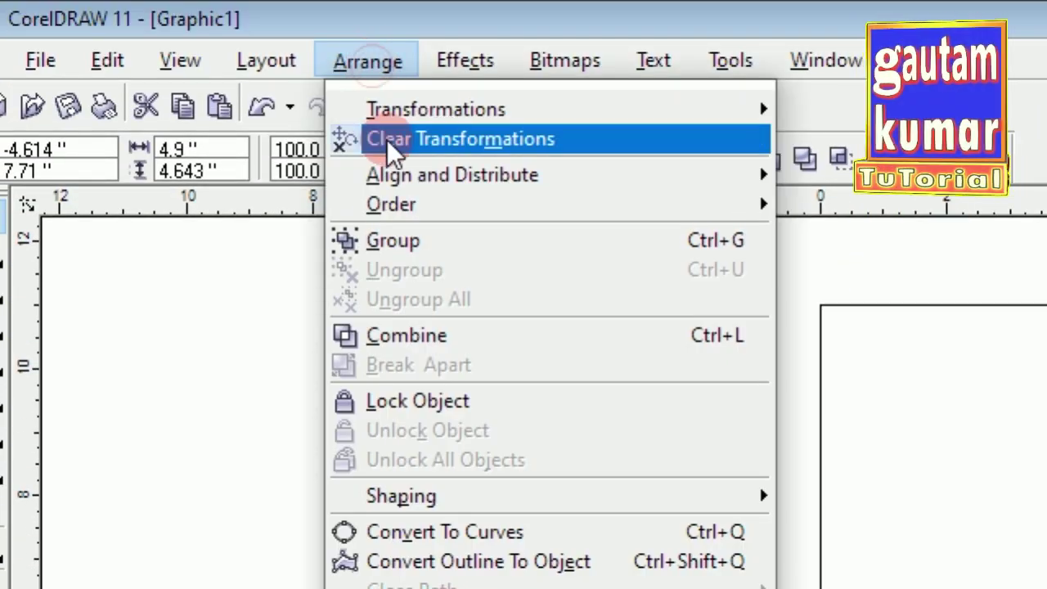
mouse_move(391, 191)
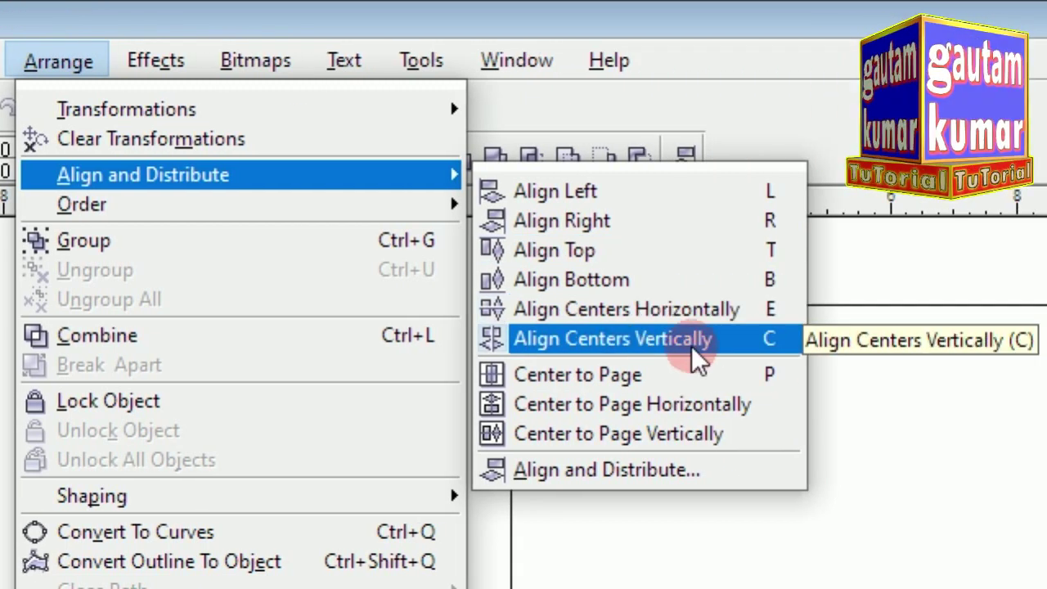
click(659, 309)
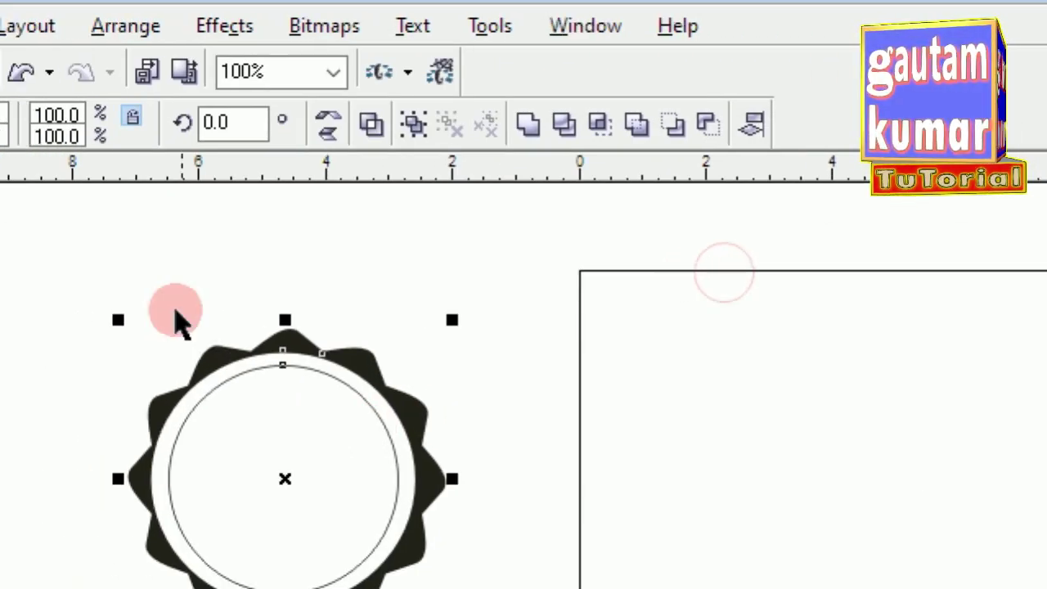
click(253, 62)
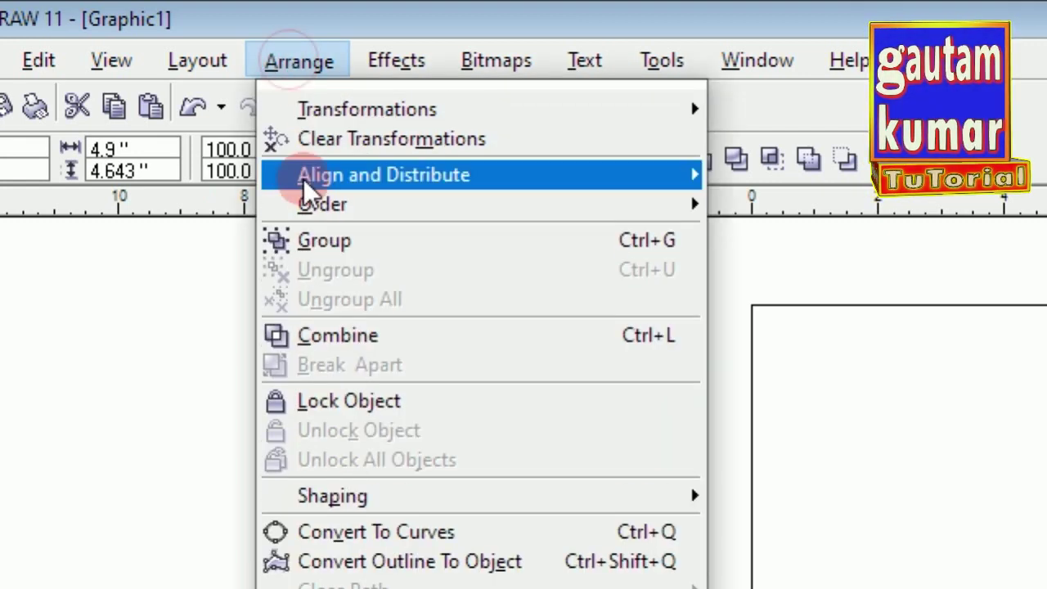
mouse_move(272, 190)
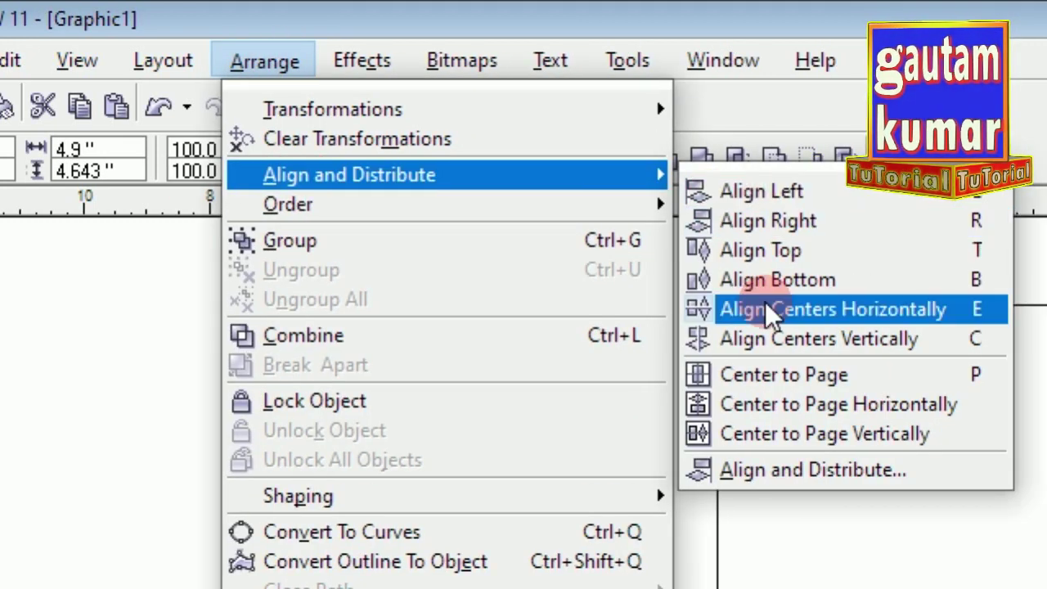
click(765, 339)
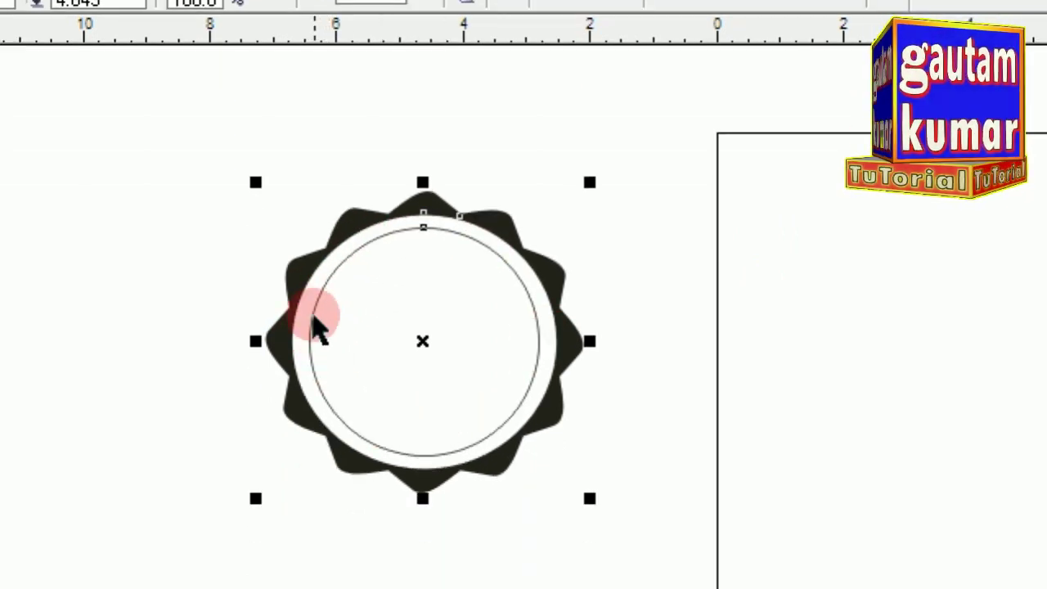
click(111, 199)
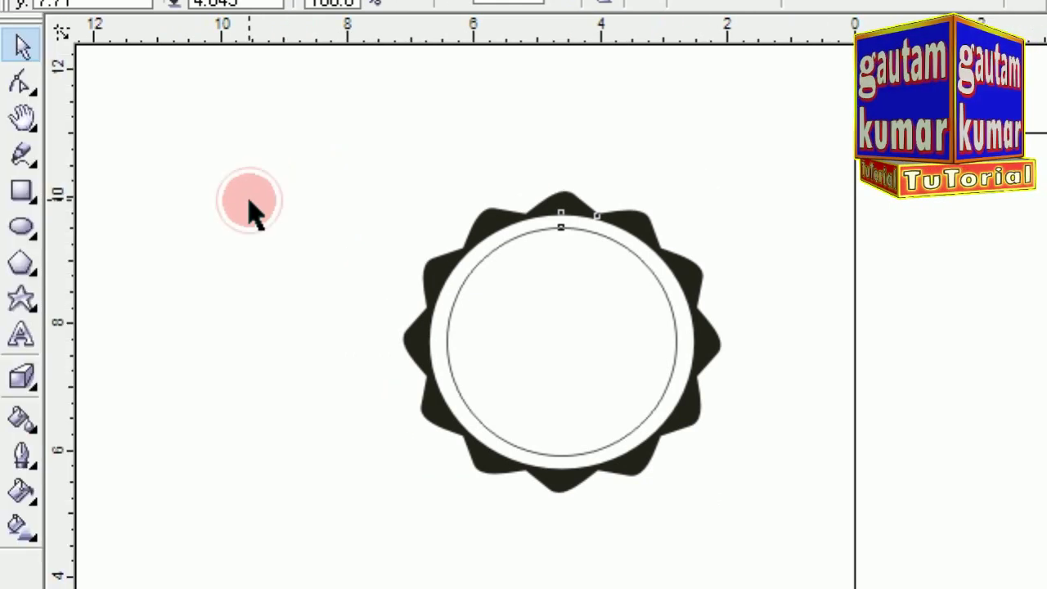
Set the inner ellipse's outline width to 8.0 pt and stretch its left side to a width of about 3.70 inches.
click(463, 292)
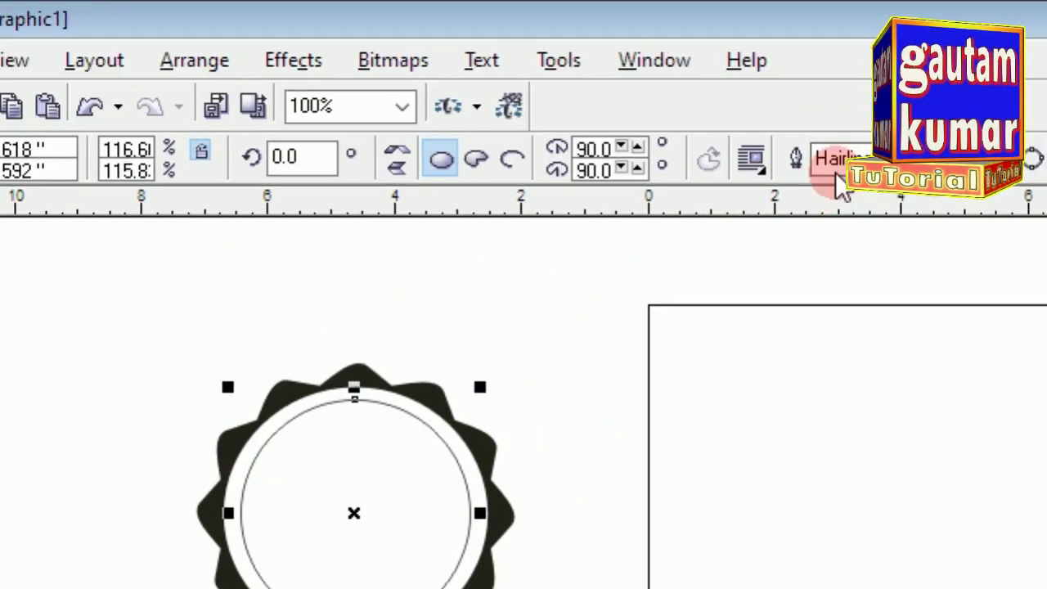
click(772, 169)
click(716, 318)
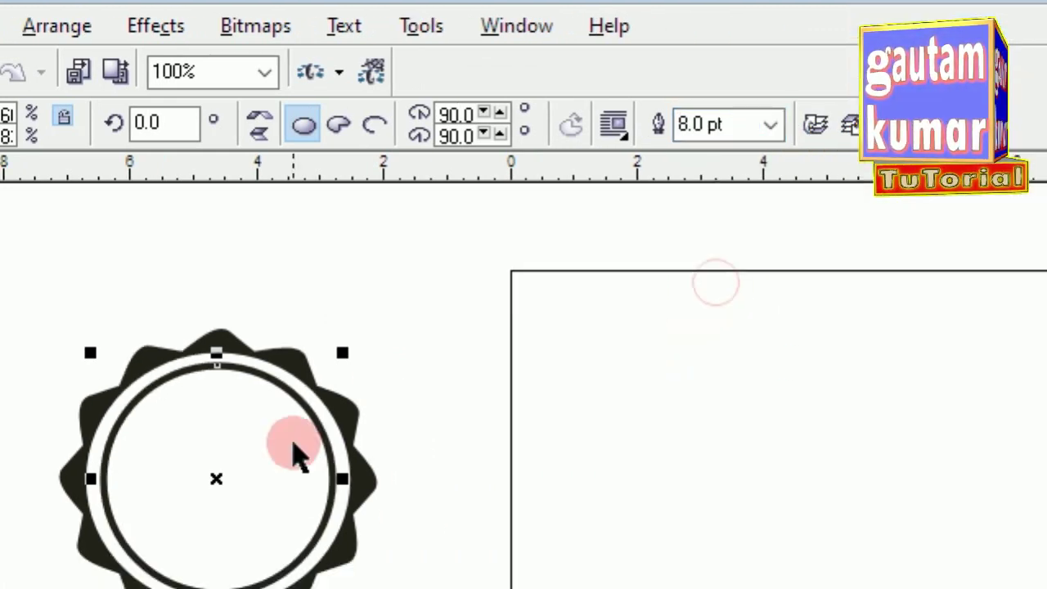
drag(93, 477, 83, 477)
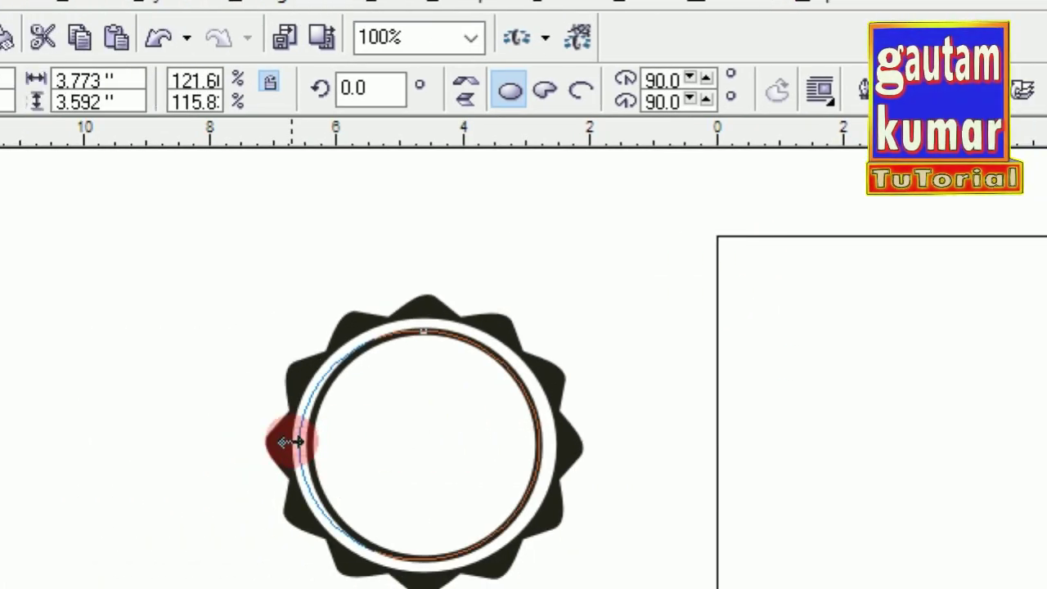
drag(291, 442, 297, 442)
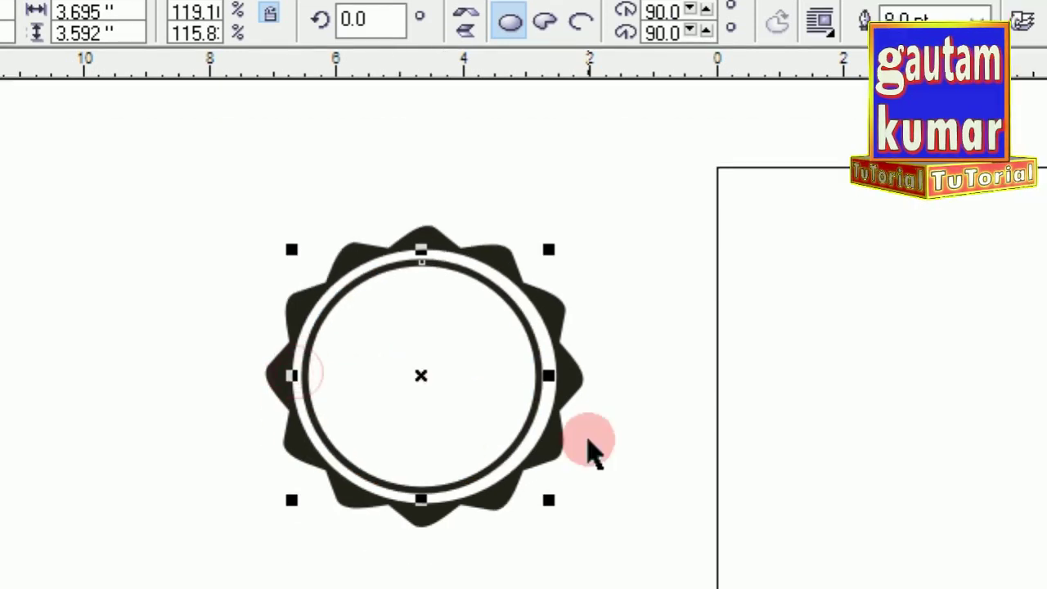
click(698, 519)
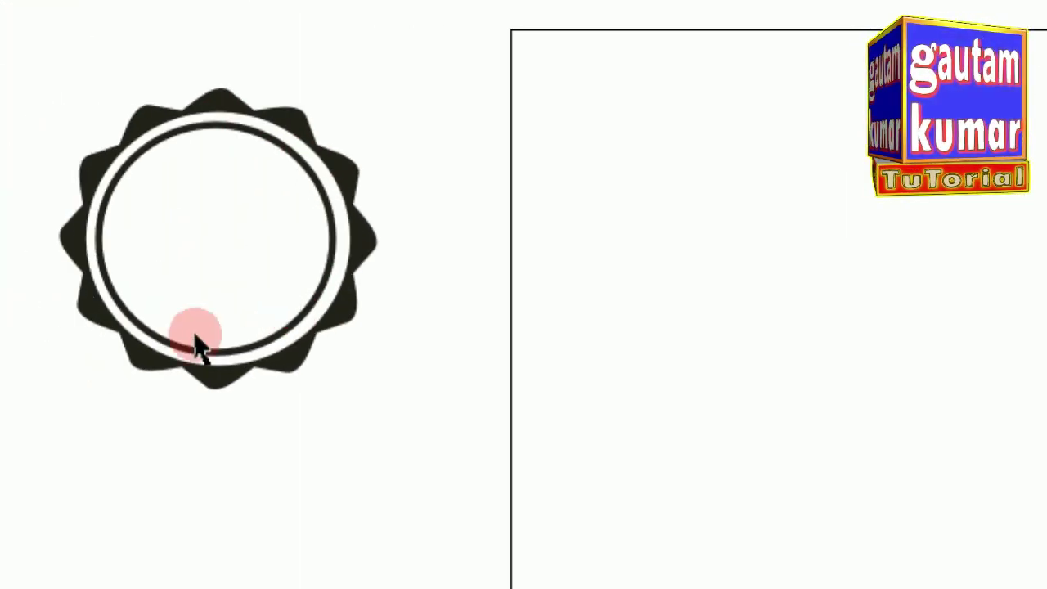
Group the scalloped shape and both ellipses into one badge object and deselect it.
drag(51, 48, 543, 418)
drag(749, 451, 774, 500)
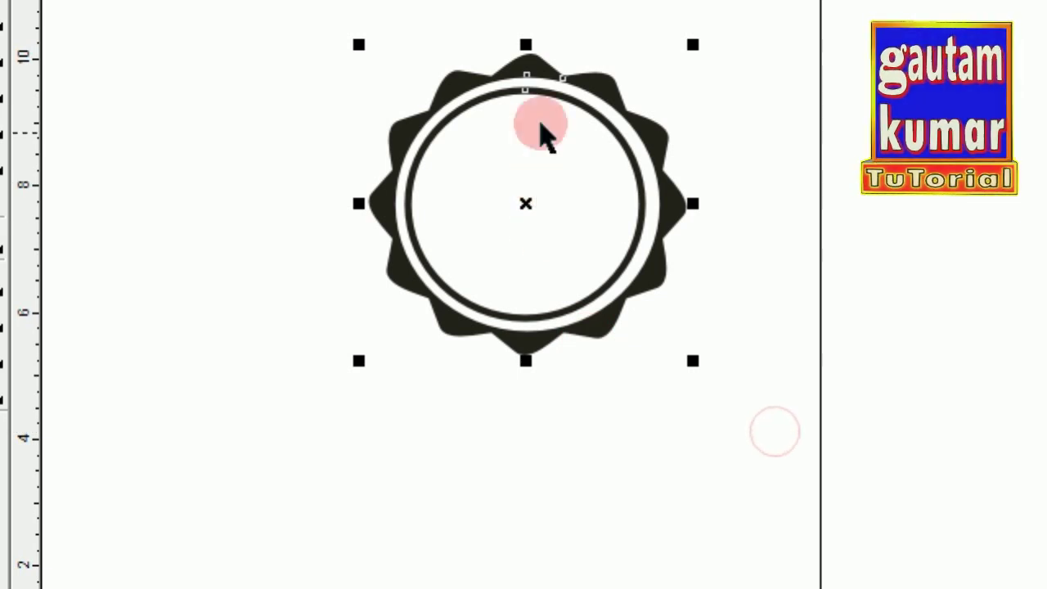
click(378, 67)
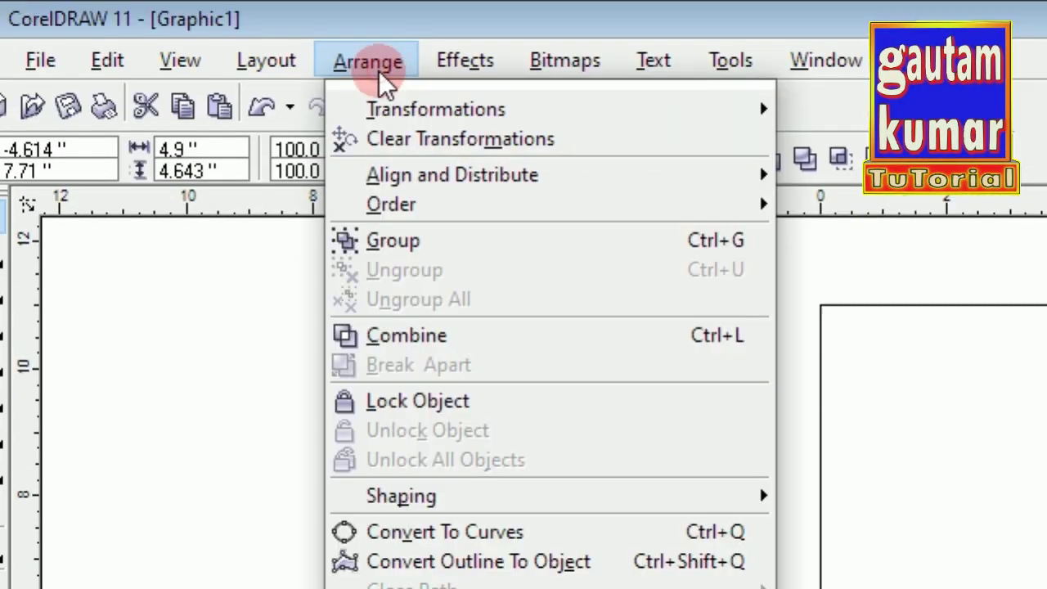
click(393, 241)
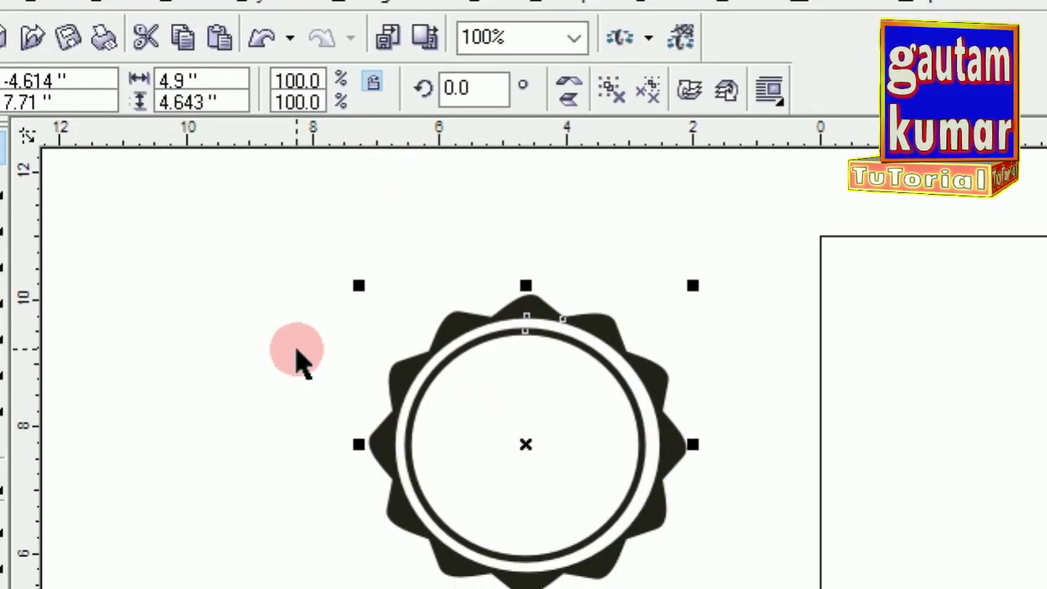
click(296, 419)
Move the grouped badge onto the upper part of the page and deselect it.
click(458, 360)
drag(528, 442, 944, 414)
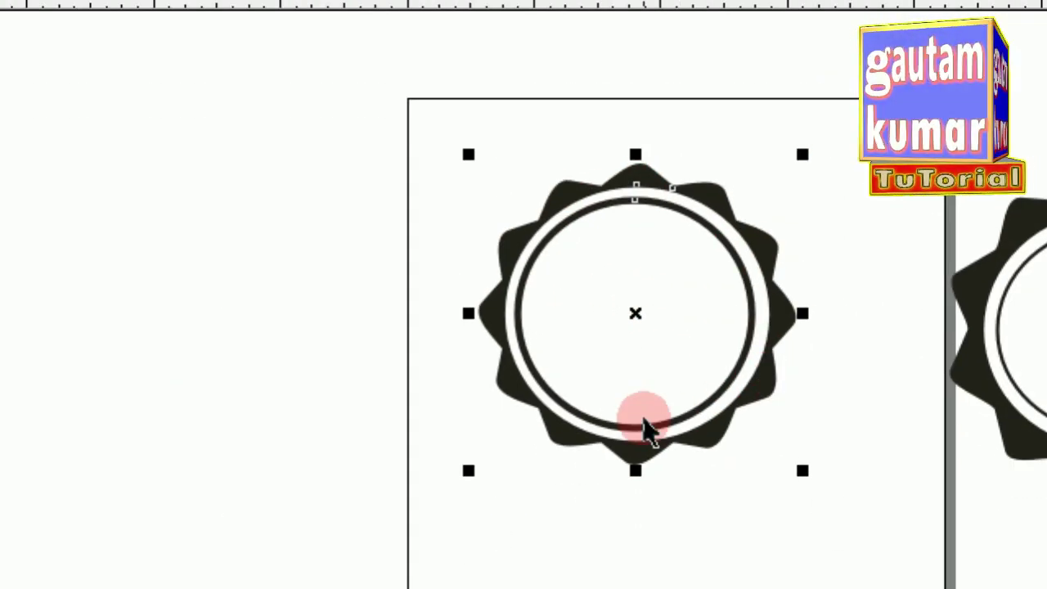
click(447, 227)
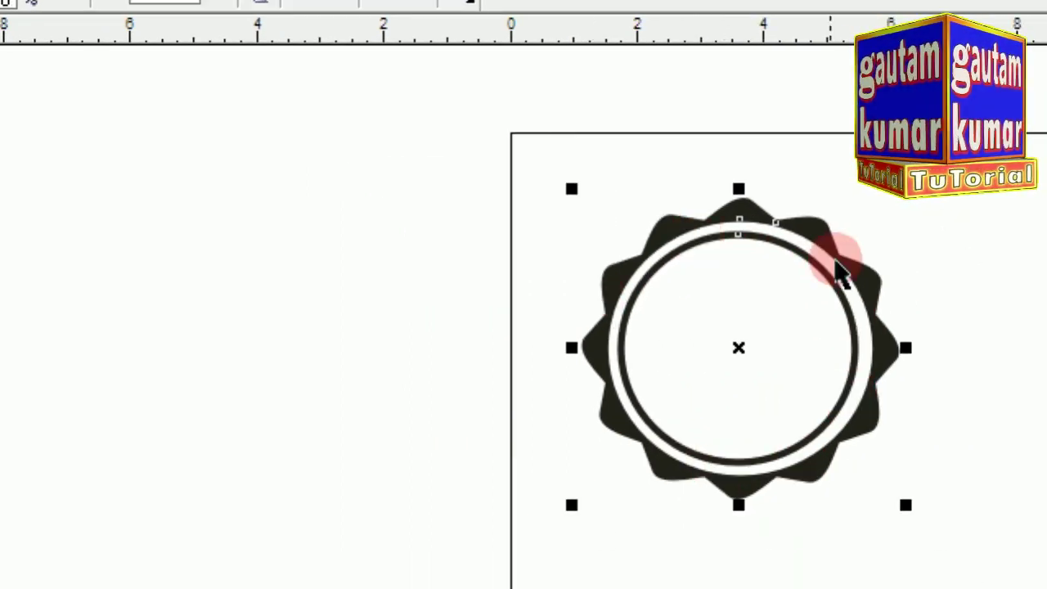
click(761, 565)
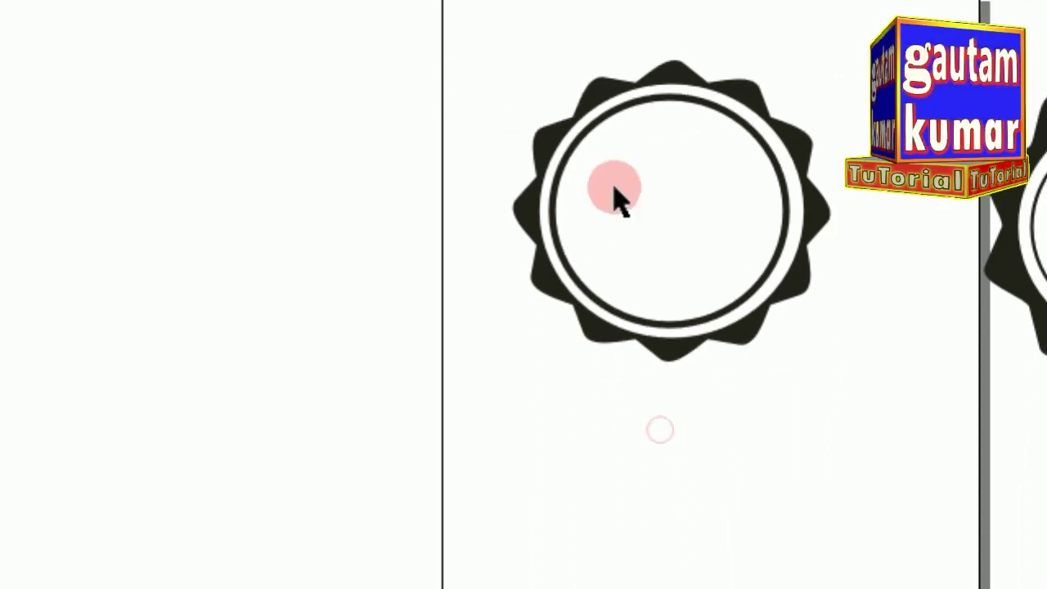